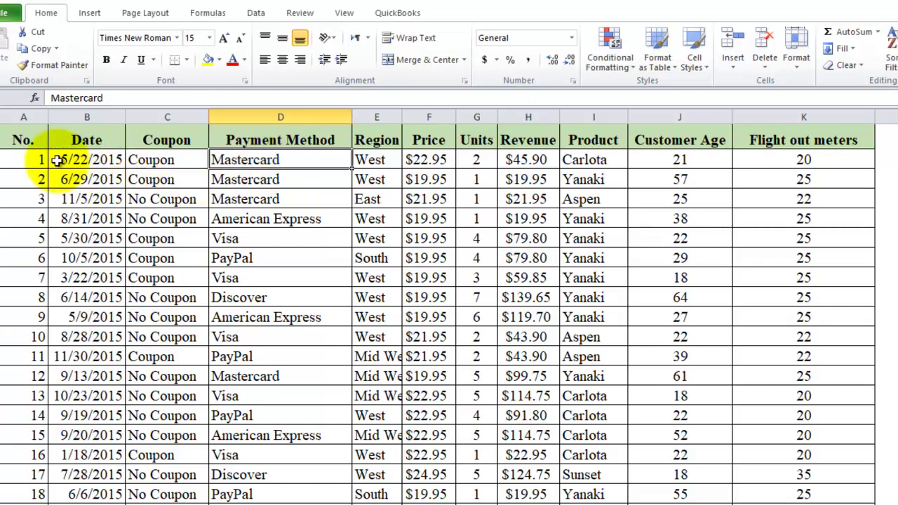
Step: Examine the column headers of the sales data, from No. and Date through Product, Customer Age and Flight out meters
{"action": "left_click", "coordinate": [24, 138]}
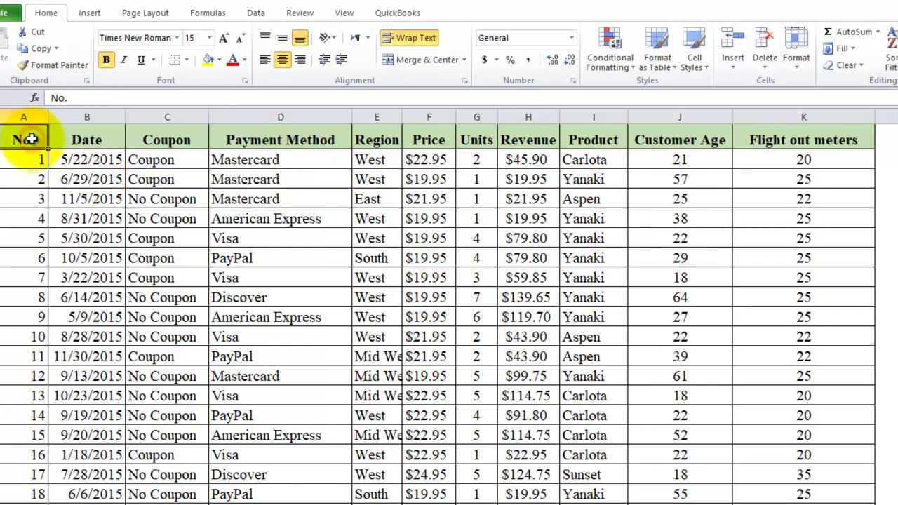
{"action": "left_click", "coordinate": [78, 140]}
{"action": "left_click", "coordinate": [185, 140]}
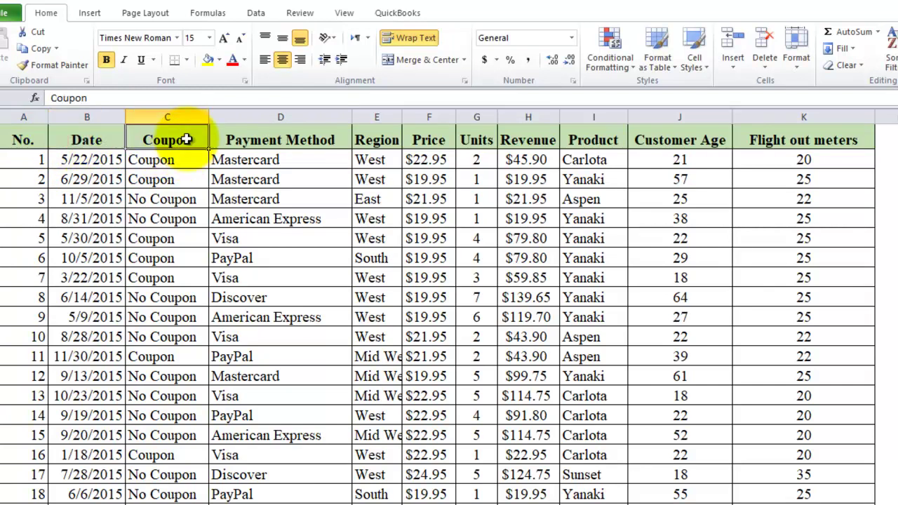
{"action": "left_click", "coordinate": [299, 141]}
{"action": "left_click", "coordinate": [377, 141]}
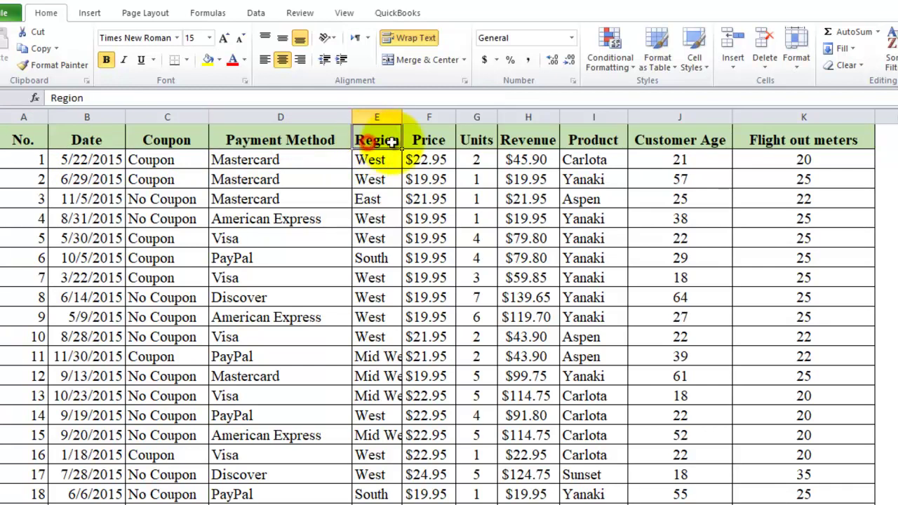
{"action": "left_click", "coordinate": [432, 139]}
{"action": "key", "text": "Right"}
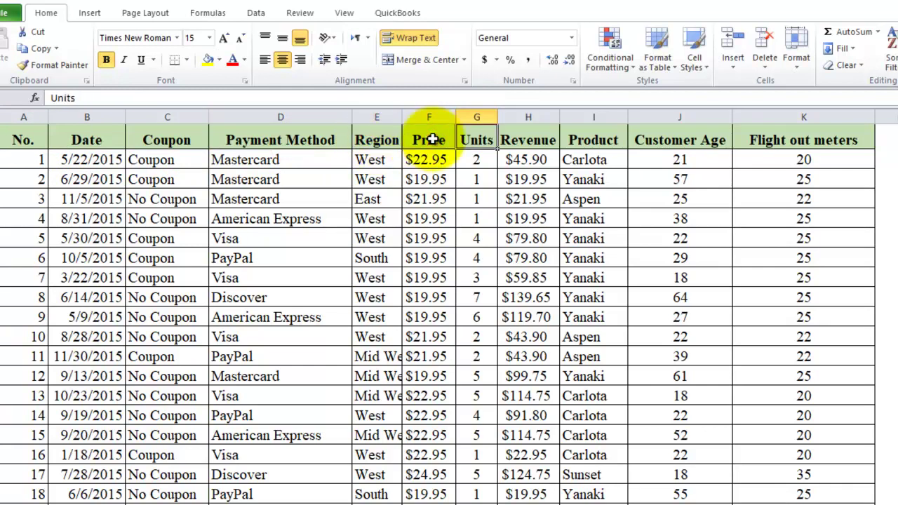
{"action": "key", "text": "Right"}
{"action": "key", "text": "Right"}
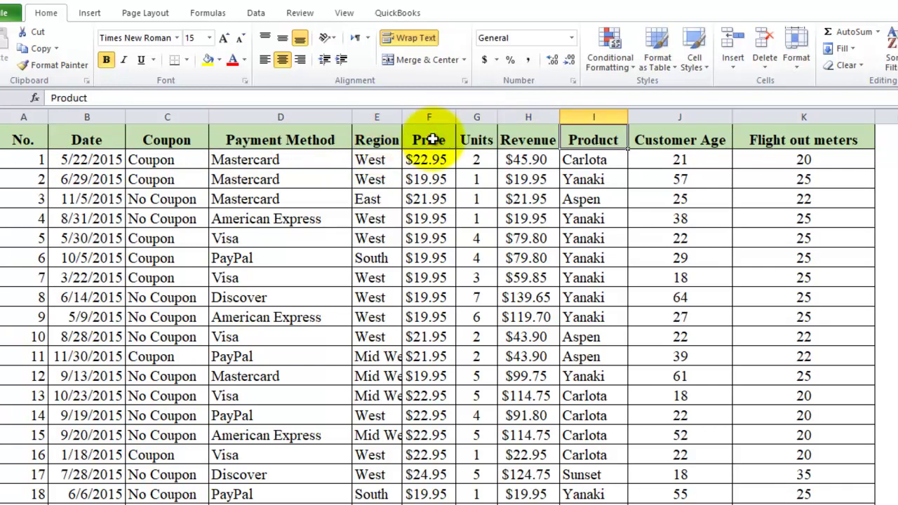
{"action": "key", "text": "Right"}
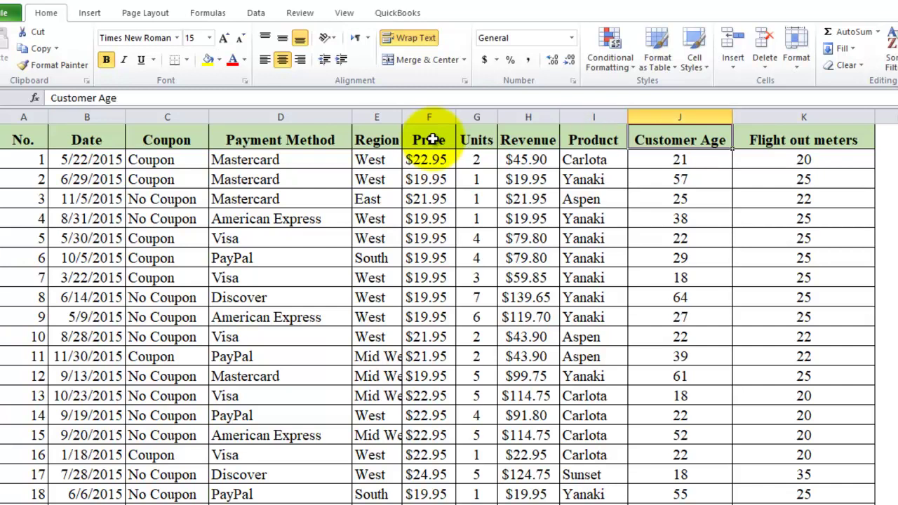
{"action": "key", "text": "Right"}
{"action": "key", "text": "Left"}
{"action": "key", "text": "Left"}
{"action": "key", "text": "Left"}
{"action": "key", "text": "Left"}
{"action": "key", "text": "Left"}
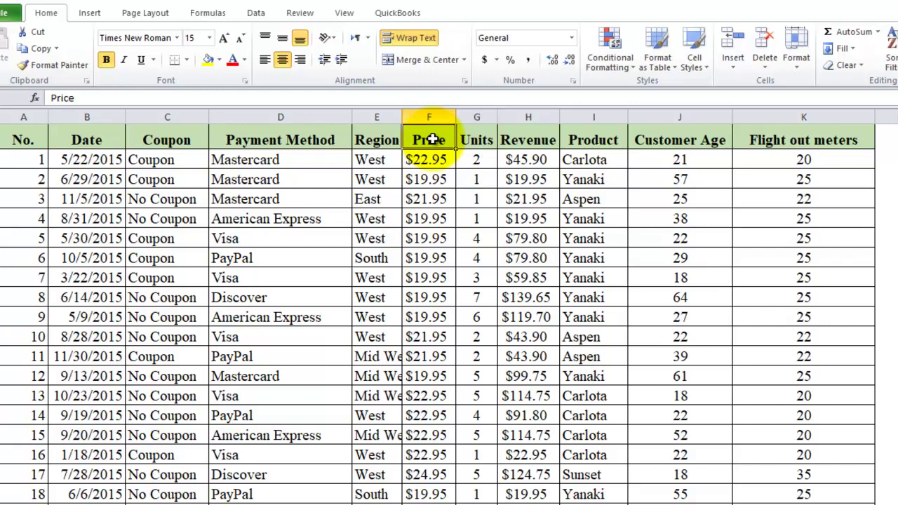
{"action": "left_click", "coordinate": [257, 160]}
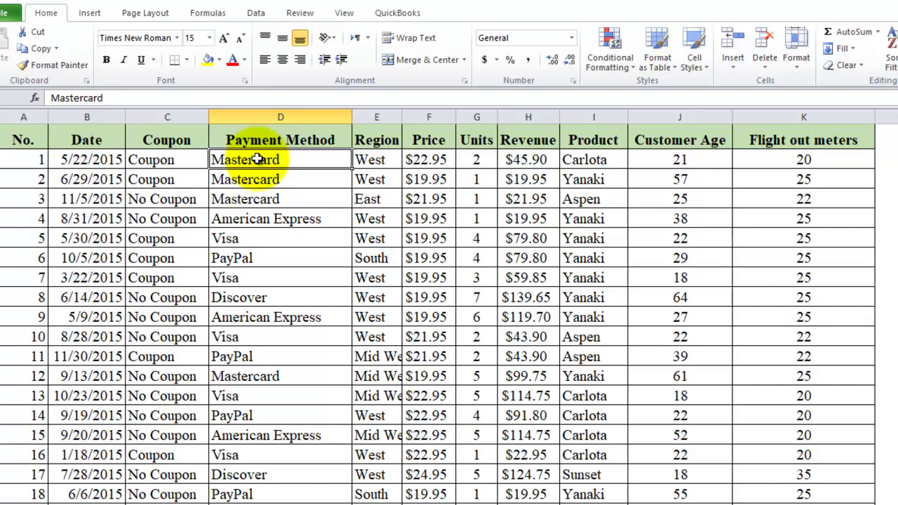
{"action": "left_click", "coordinate": [174, 140]}
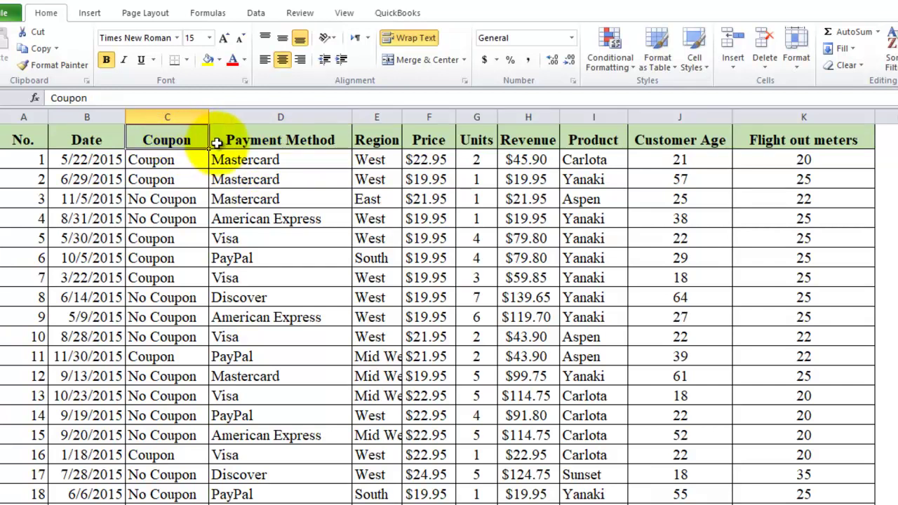
{"action": "left_click", "coordinate": [256, 142]}
{"action": "left_click", "coordinate": [372, 140]}
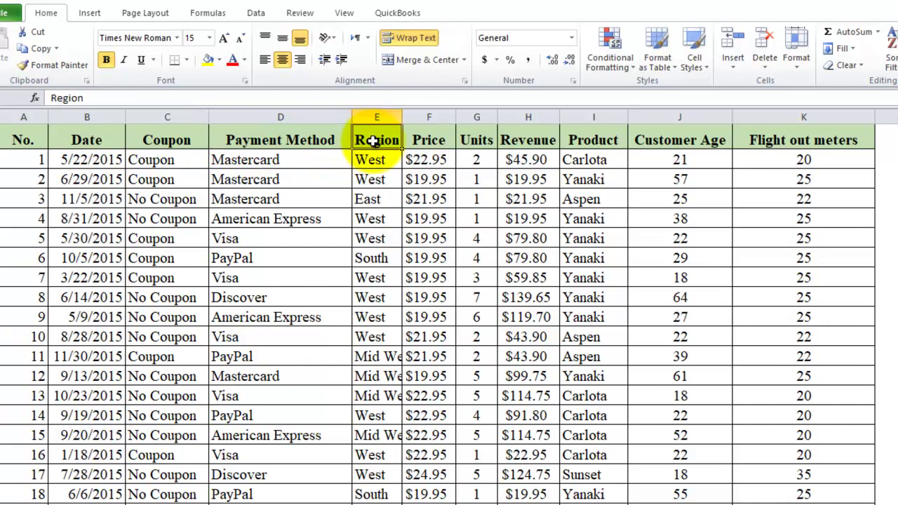
{"action": "left_click", "coordinate": [606, 139]}
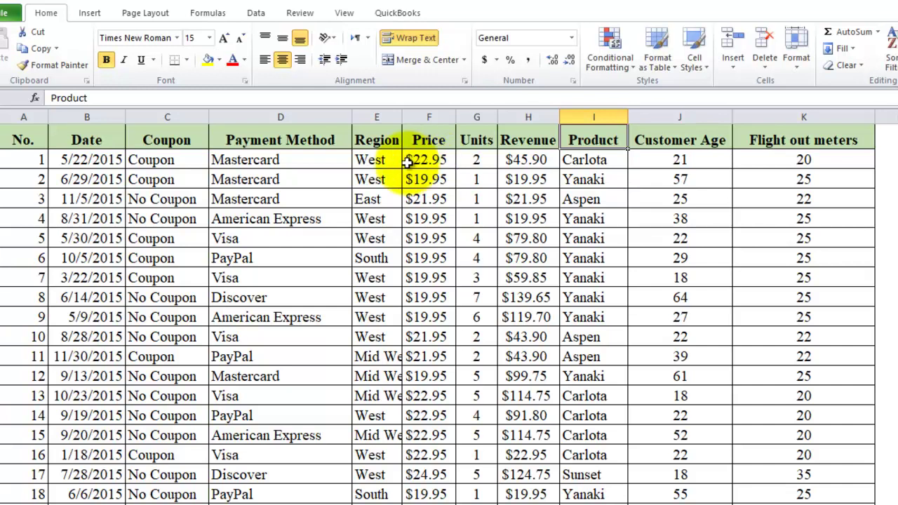
Step: Create a PivotTable from the data range Data!$A$1:$K$201 on a new worksheet
{"action": "left_click", "coordinate": [311, 159]}
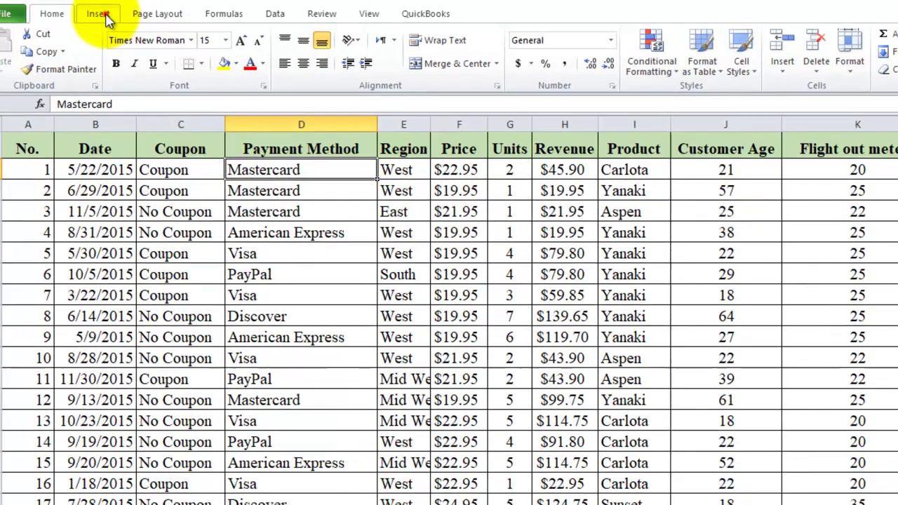
{"action": "left_click", "coordinate": [90, 14]}
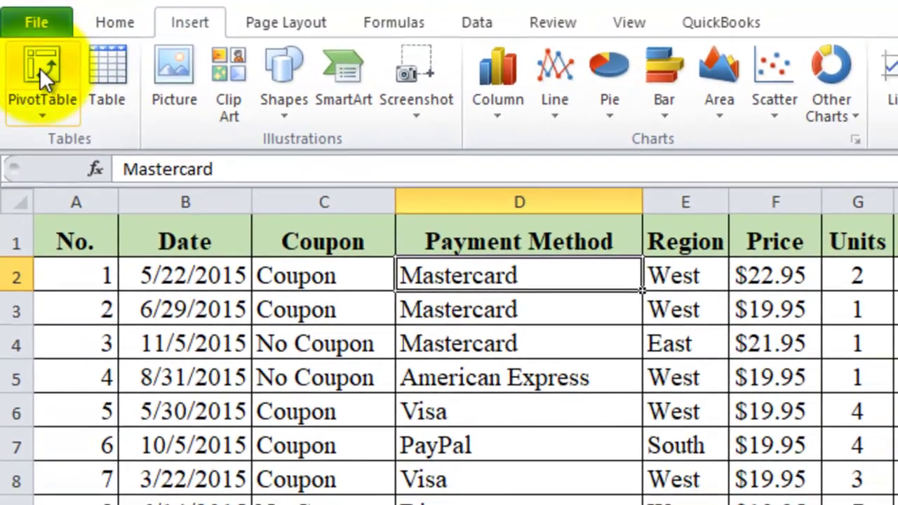
{"action": "left_click", "coordinate": [41, 70]}
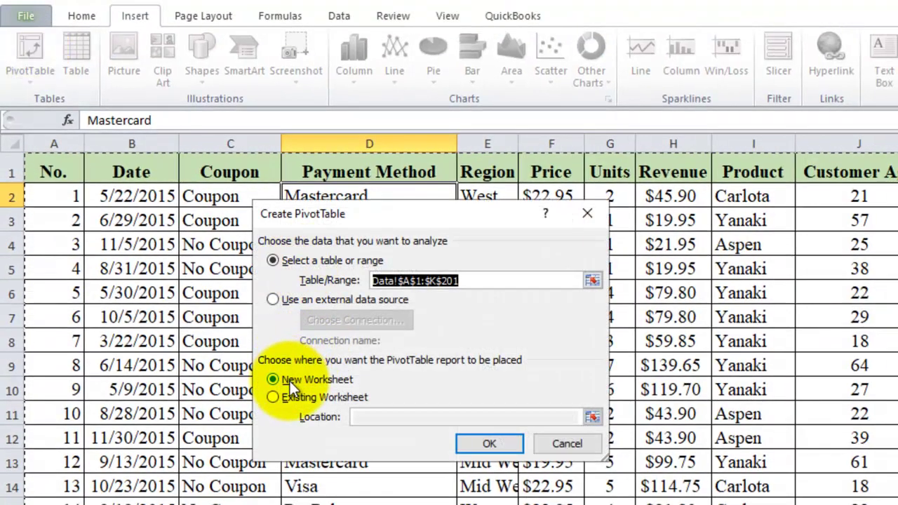
{"action": "left_click", "coordinate": [290, 380]}
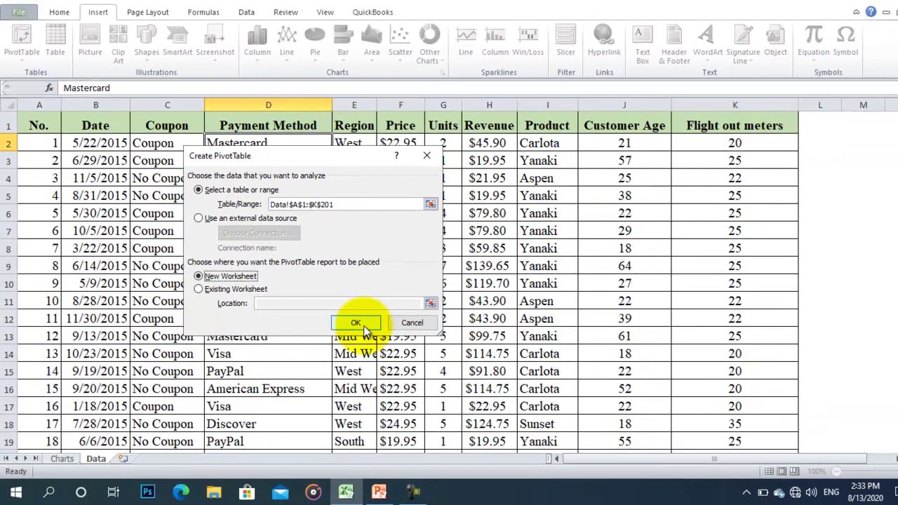
{"action": "left_click", "coordinate": [489, 444]}
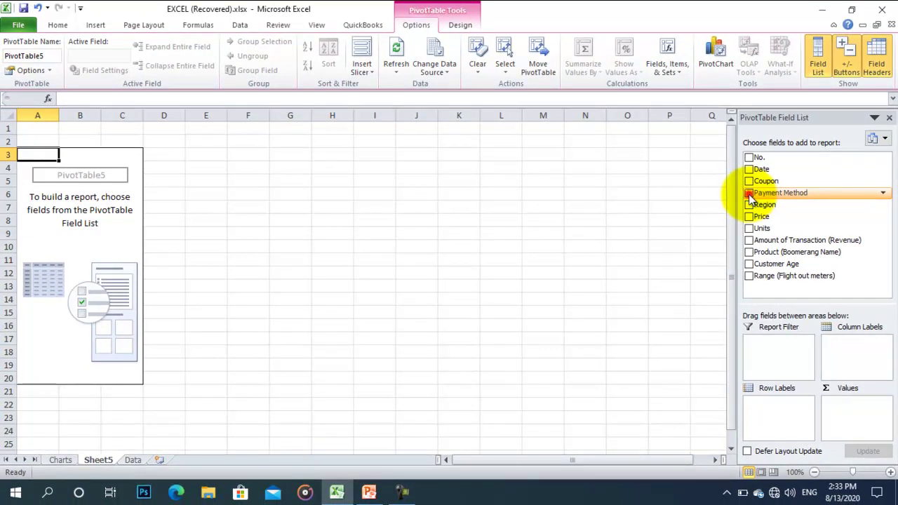
Step: Add Payment Method to the PivotTable as both row labels and a count value, and close the field list
{"action": "left_click", "coordinate": [748, 193]}
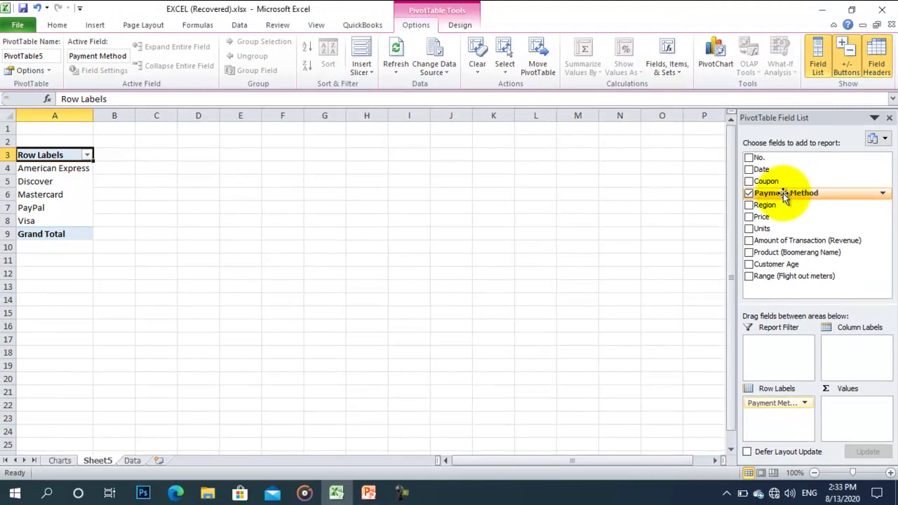
{"action": "left_click_drag", "start_coordinate": [784, 197], "coordinate": [862, 415]}
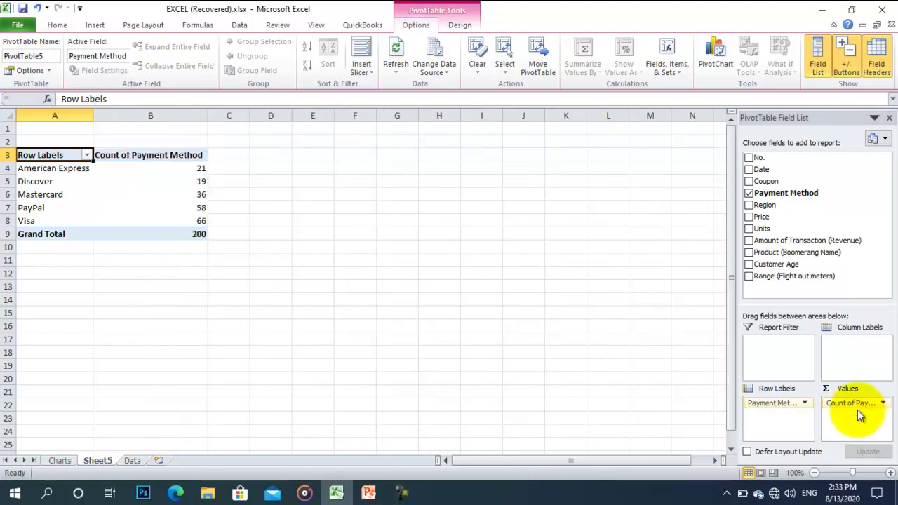
{"action": "double_click", "coordinate": [91, 112]}
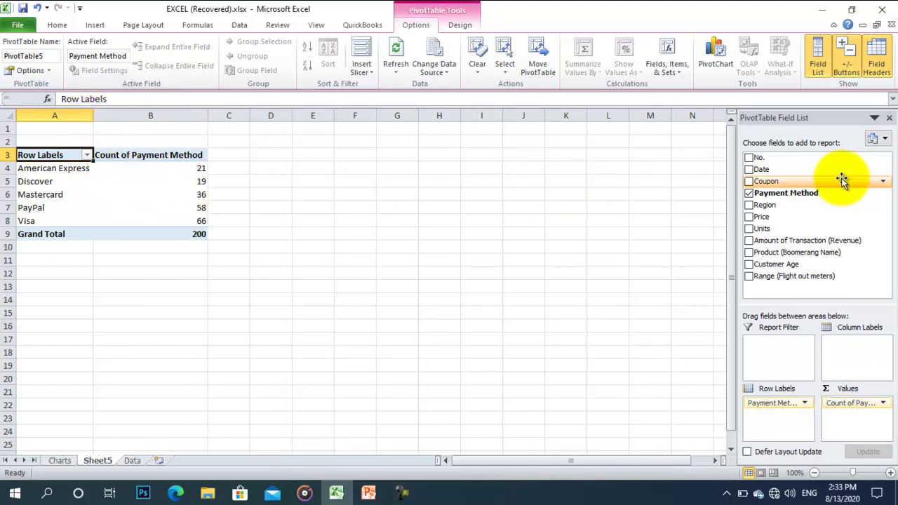
{"action": "left_click", "coordinate": [888, 119]}
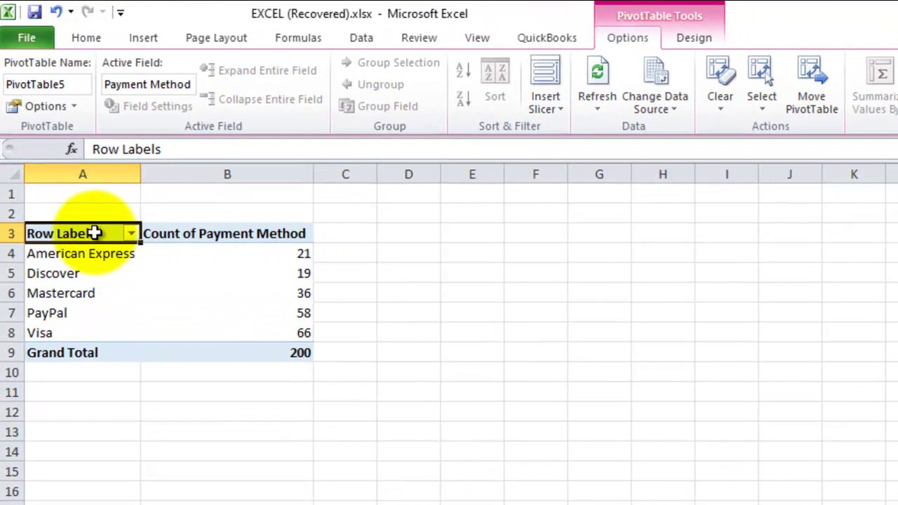
Step: Rename the row labels header in A3 to "Payment method" and fit column A to its contents
{"action": "type", "text": "Payment method"}
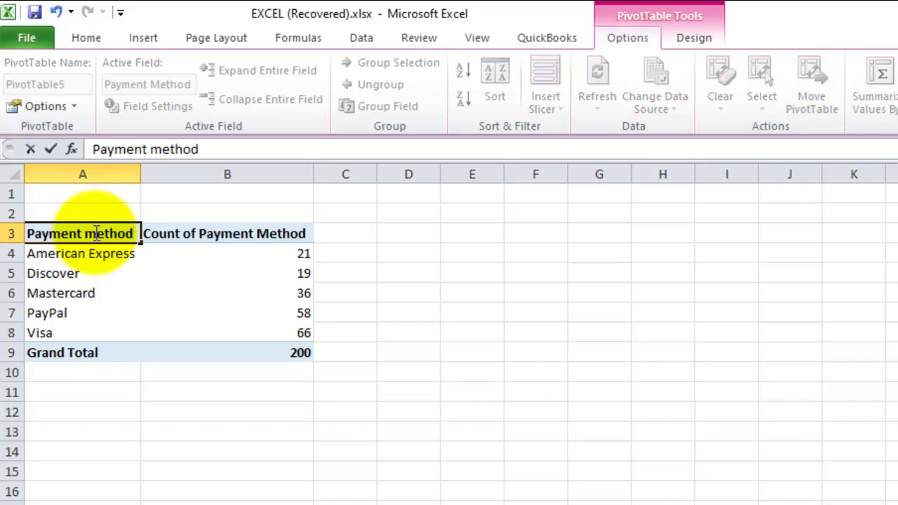
{"action": "left_click", "coordinate": [138, 171]}
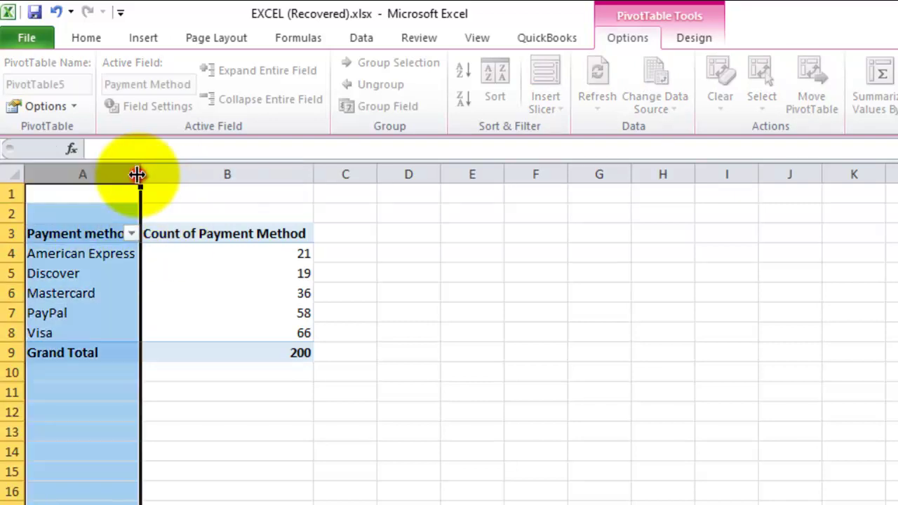
{"action": "double_click", "coordinate": [139, 173]}
Step: Rename the PivotTable's count header in B3 to "Frequency"
{"action": "left_click", "coordinate": [207, 237]}
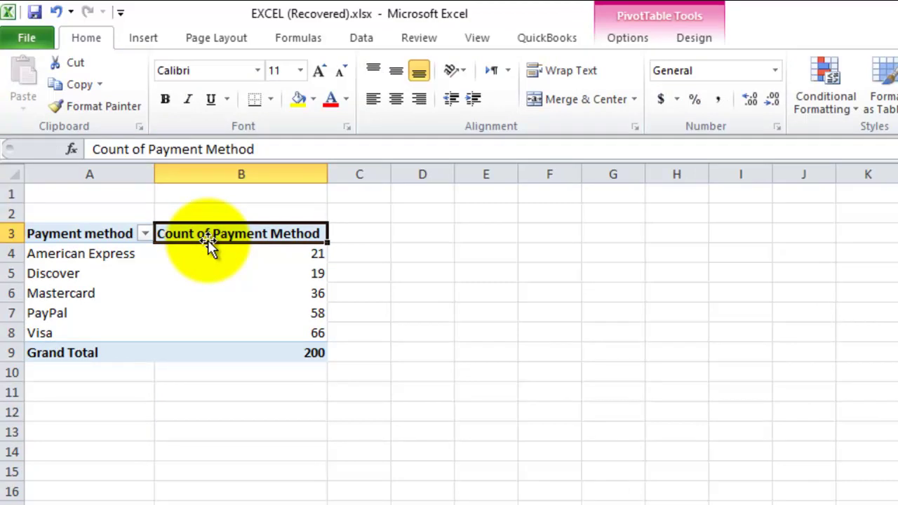
{"action": "type", "text": "Frequency"}
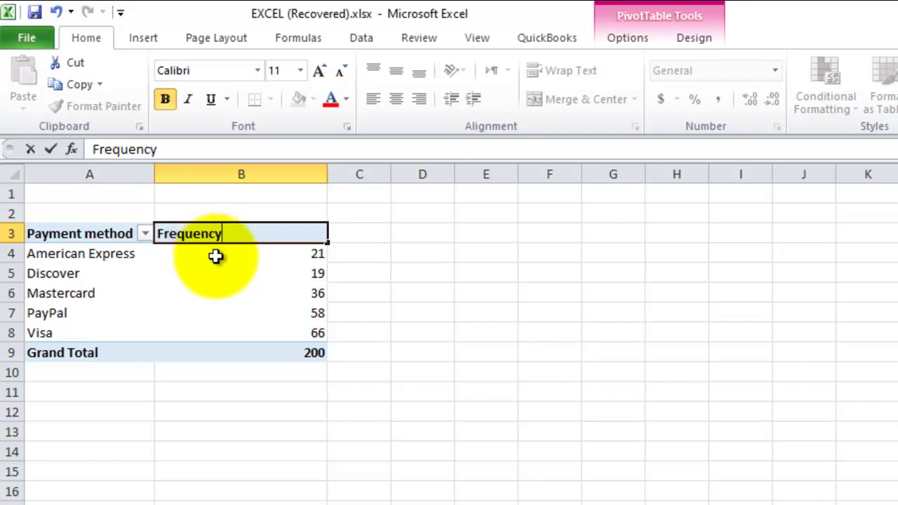
{"action": "left_click", "coordinate": [215, 255]}
{"action": "double_click", "coordinate": [326, 175]}
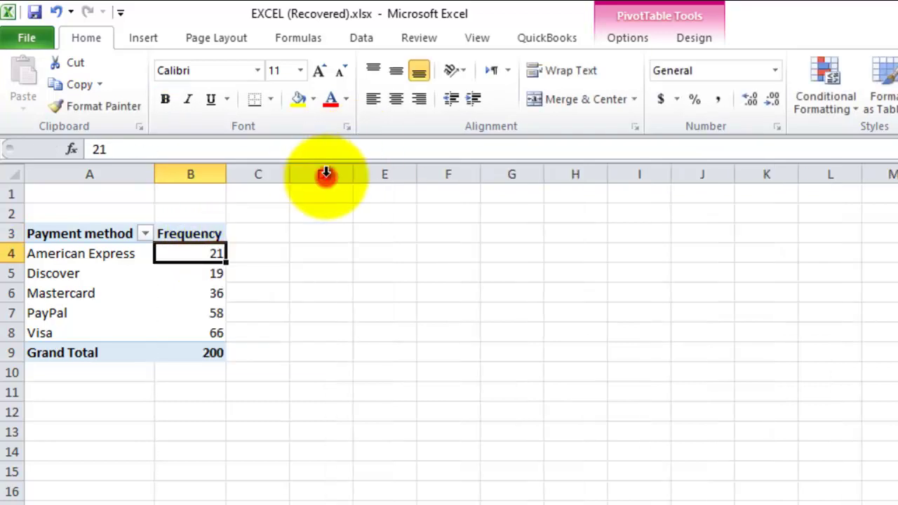
{"action": "left_click", "coordinate": [167, 277]}
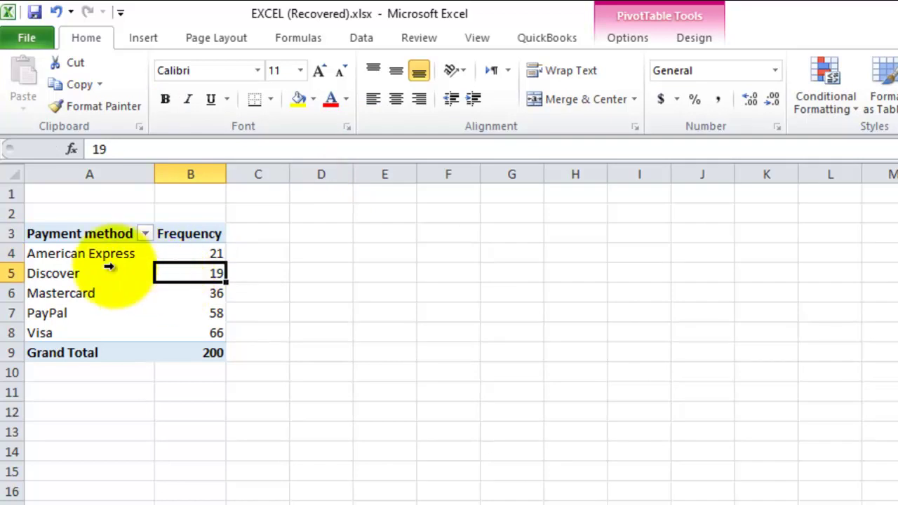
Step: Set the font size of the entire PivotTable worksheet to 13
{"action": "left_click", "coordinate": [16, 176]}
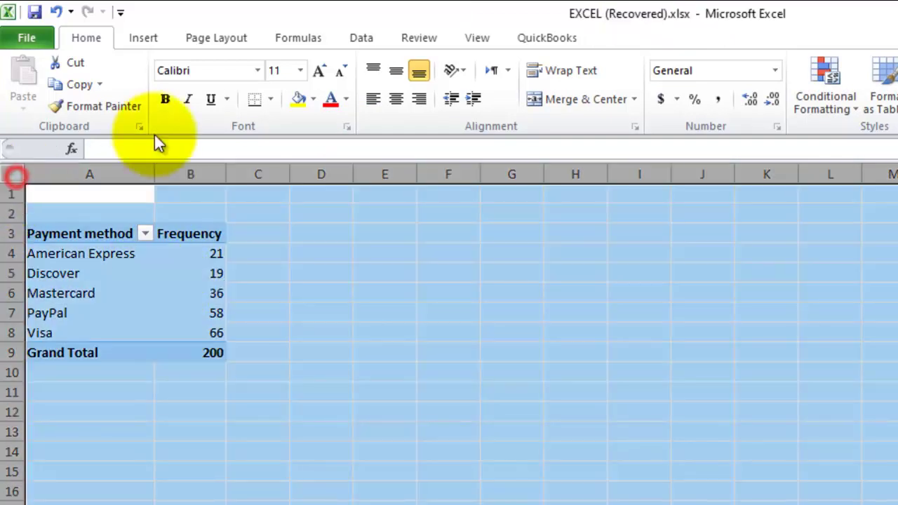
{"action": "left_click", "coordinate": [279, 71]}
{"action": "type", "text": "1"}
{"action": "key", "text": "Return"}
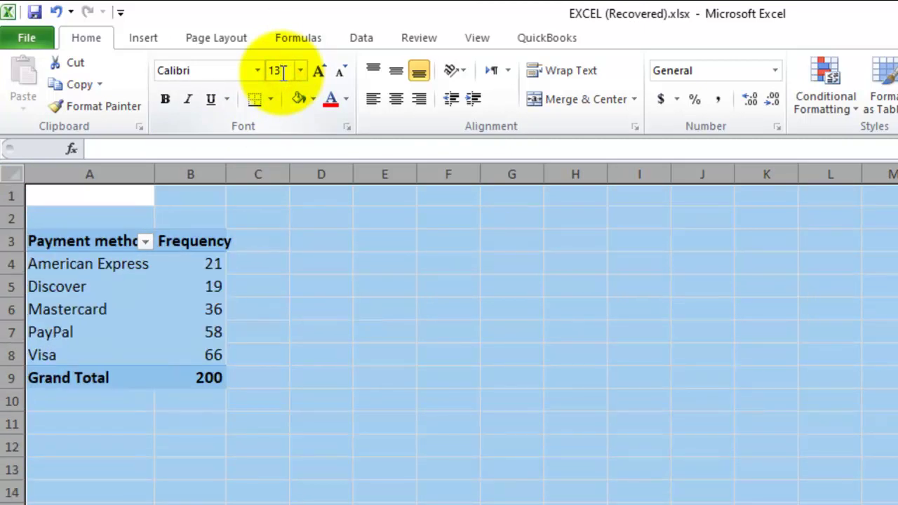
{"action": "left_click", "coordinate": [306, 265]}
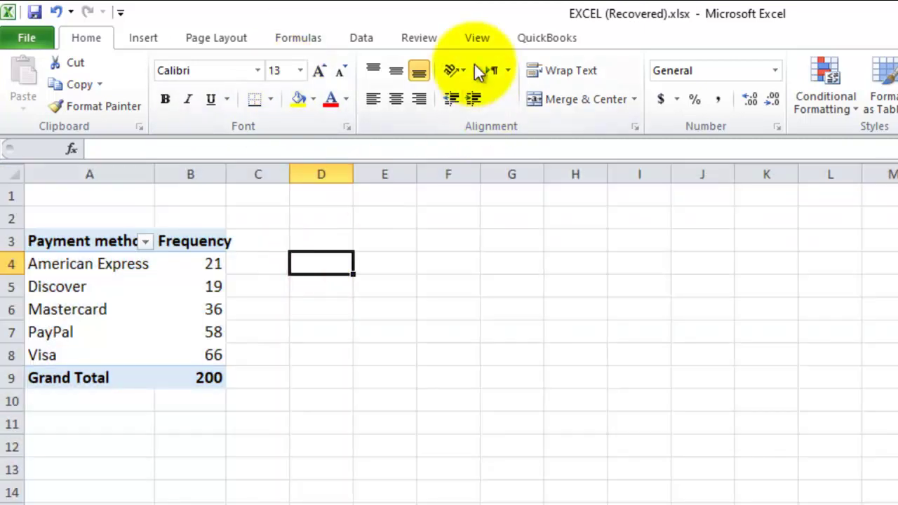
Step: Hide the gridlines on the PivotTable worksheet
{"action": "left_click", "coordinate": [478, 39]}
{"action": "left_click", "coordinate": [259, 99]}
{"action": "left_click", "coordinate": [213, 291]}
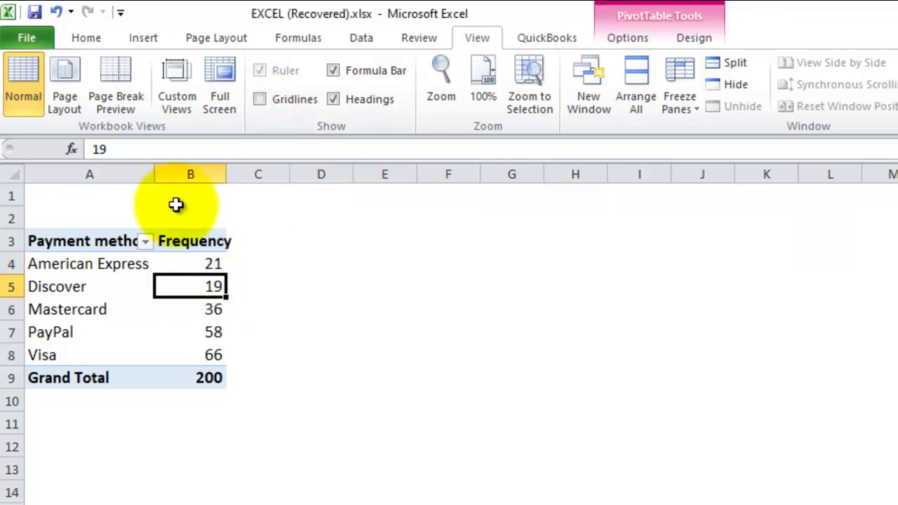
Step: Fit the widths of columns A and B to the enlarged Payment method and Frequency headers
{"action": "double_click", "coordinate": [154, 175]}
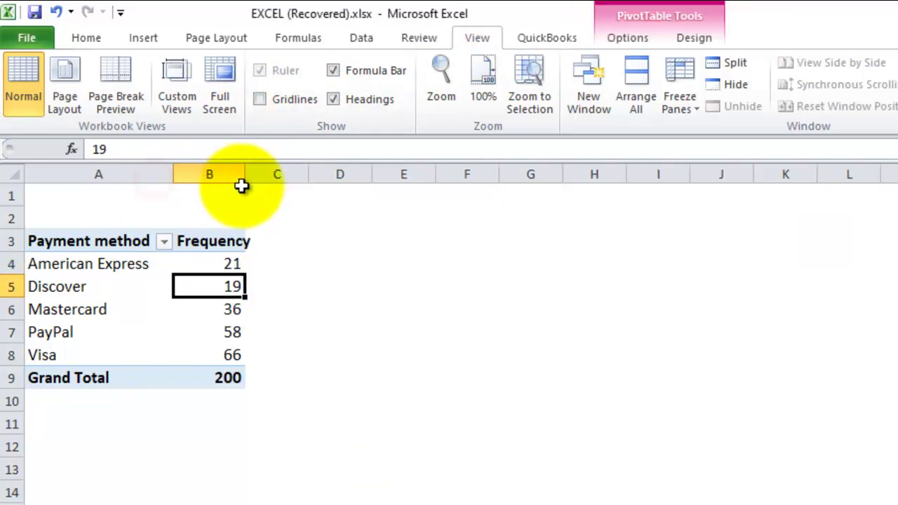
{"action": "double_click", "coordinate": [244, 174]}
{"action": "left_click", "coordinate": [194, 303]}
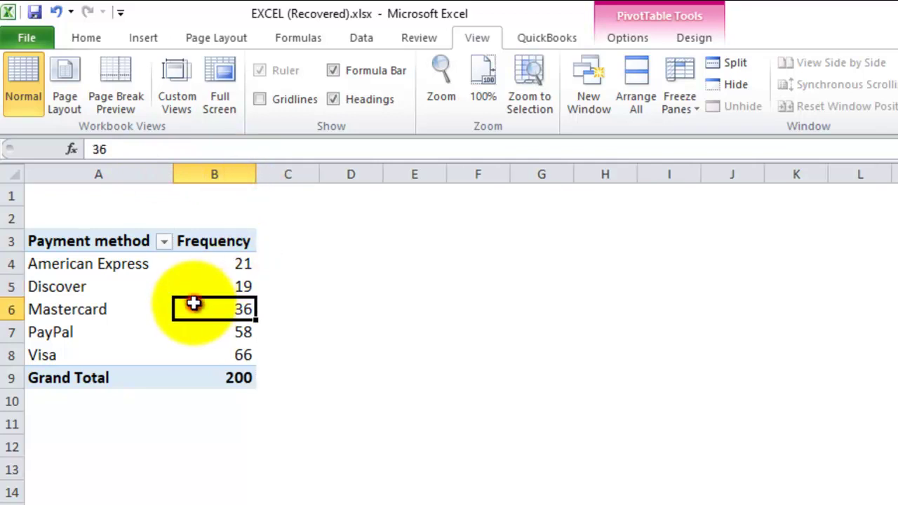
Step: Insert a 2-D clustered column chart from the payment method PivotTable and place it beside the table, starting around column D
{"action": "left_click", "coordinate": [210, 264]}
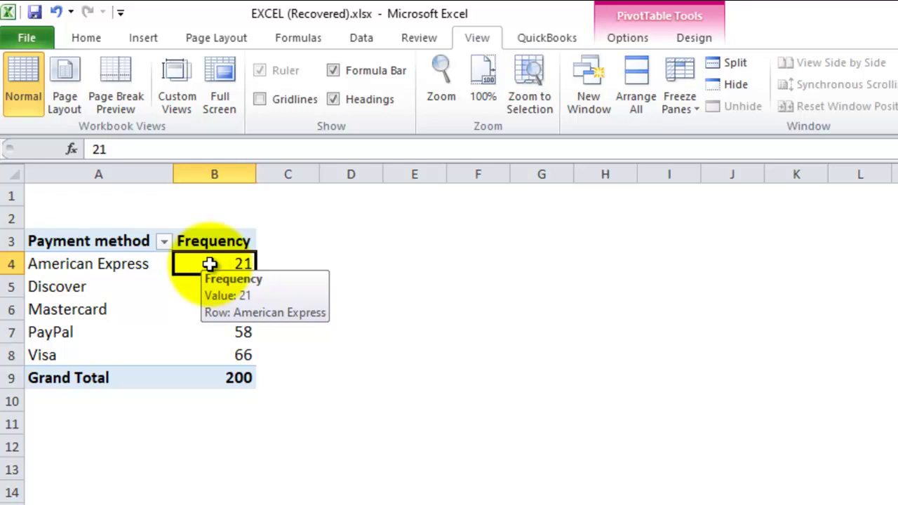
{"action": "left_click", "coordinate": [165, 285]}
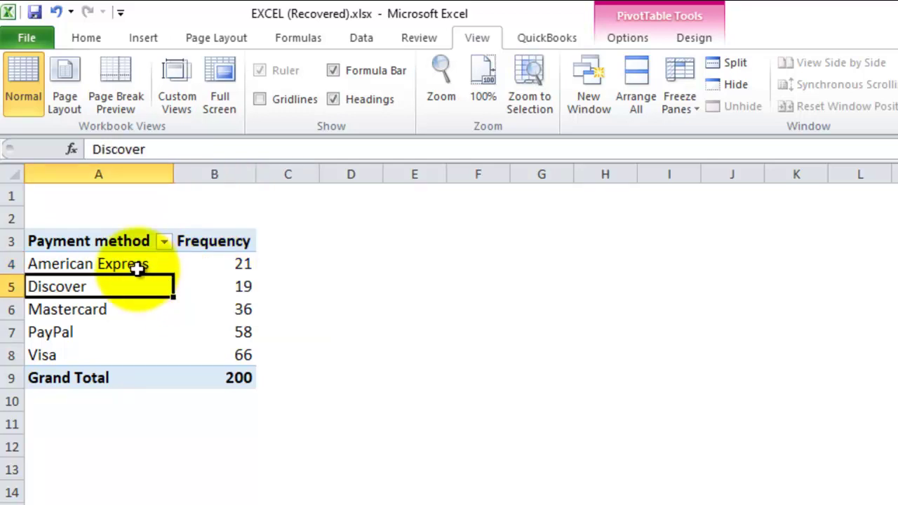
{"action": "left_click", "coordinate": [142, 38]}
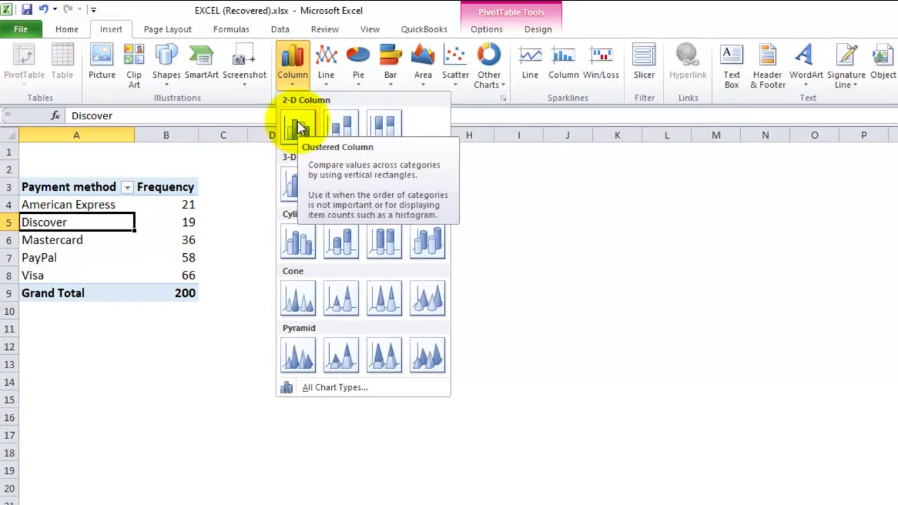
{"action": "left_click", "coordinate": [300, 126]}
{"action": "left_click_drag", "start_coordinate": [470, 233], "coordinate": [377, 188]}
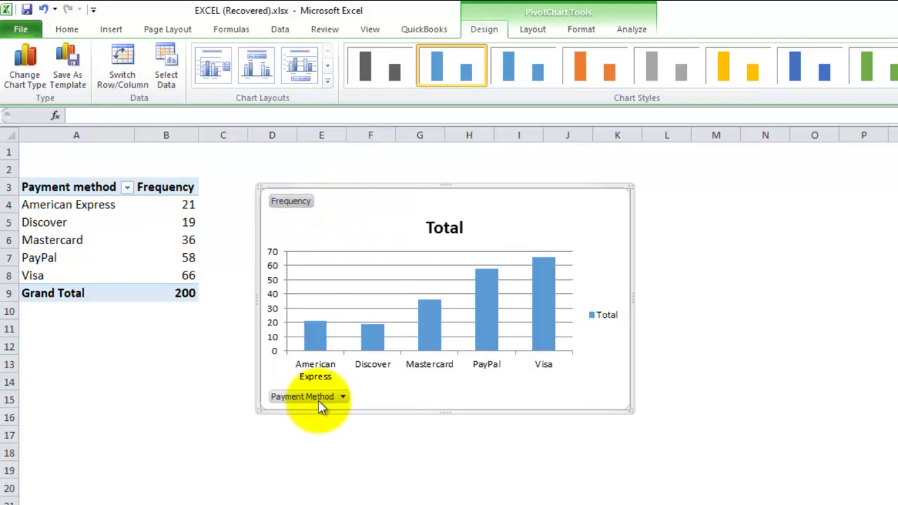
Step: Hide all field buttons on the column chart
{"action": "right_click", "coordinate": [300, 203]}
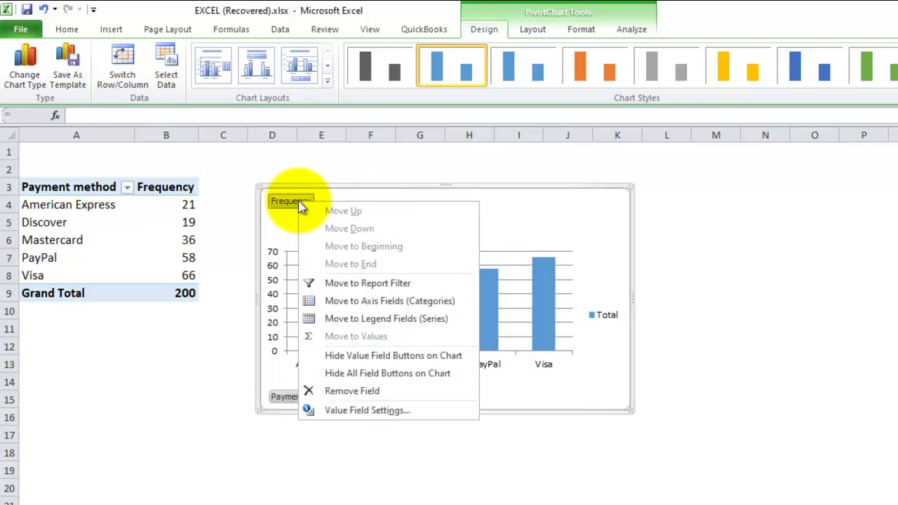
{"action": "left_click", "coordinate": [369, 376]}
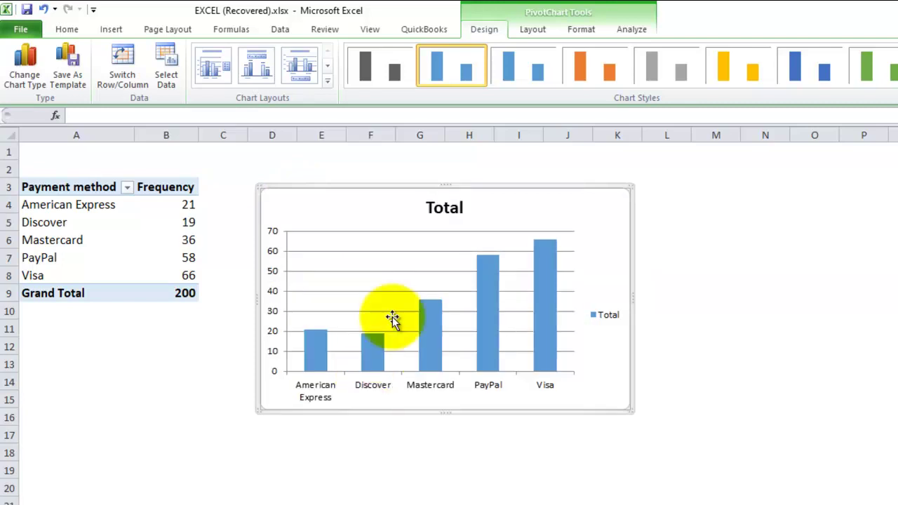
Step: Delete the legend and the horizontal gridlines from the column chart
{"action": "left_click", "coordinate": [609, 325]}
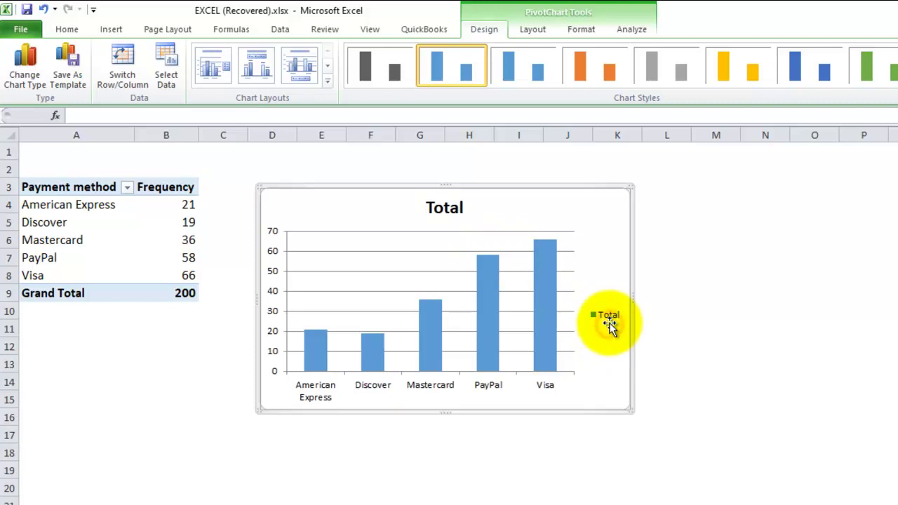
{"action": "left_click", "coordinate": [609, 324]}
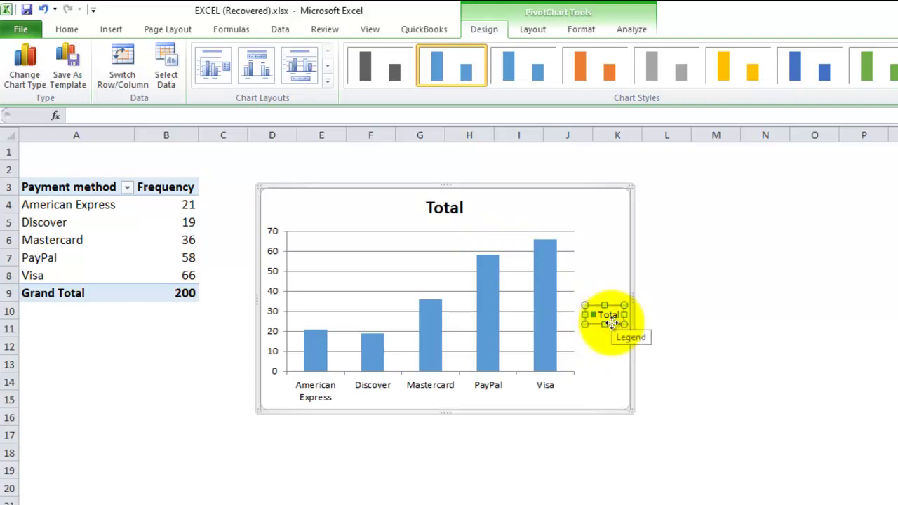
{"action": "key", "text": "Delete"}
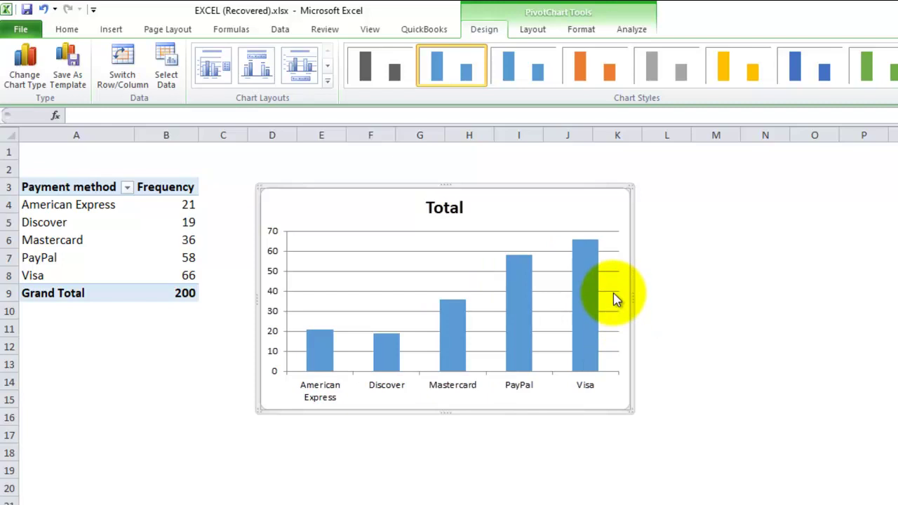
{"action": "left_click", "coordinate": [615, 298]}
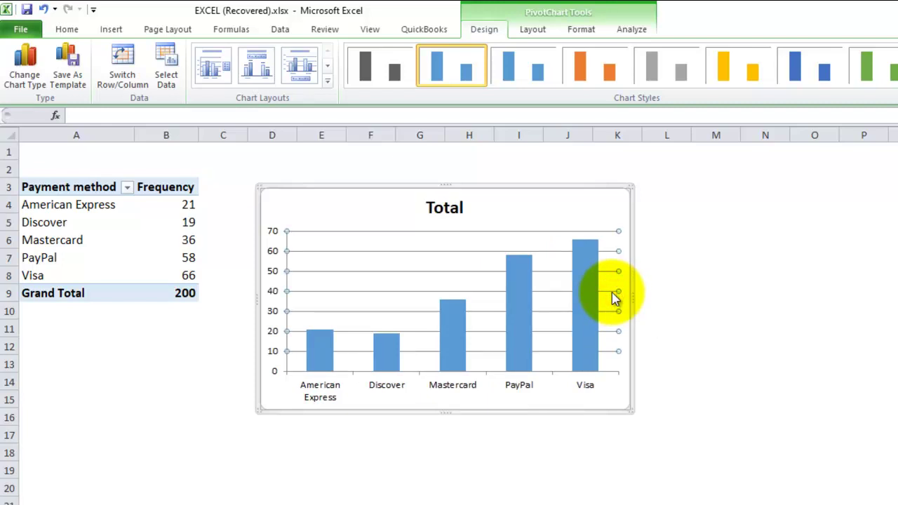
{"action": "key", "text": "Delete"}
Step: Change the column chart's title to "Bar chart for payment method"
{"action": "left_click", "coordinate": [449, 209]}
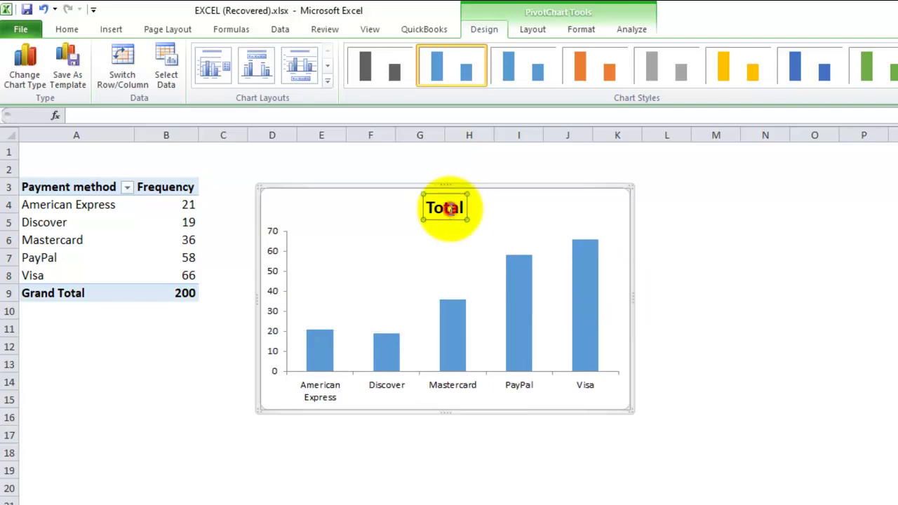
{"action": "left_click", "coordinate": [450, 209]}
{"action": "double_click", "coordinate": [451, 209]}
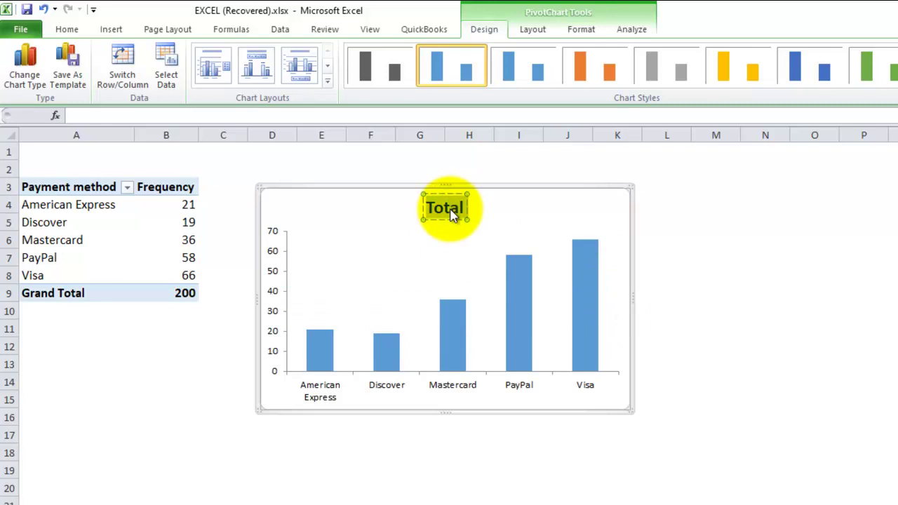
{"action": "type", "text": "Bar ch"}
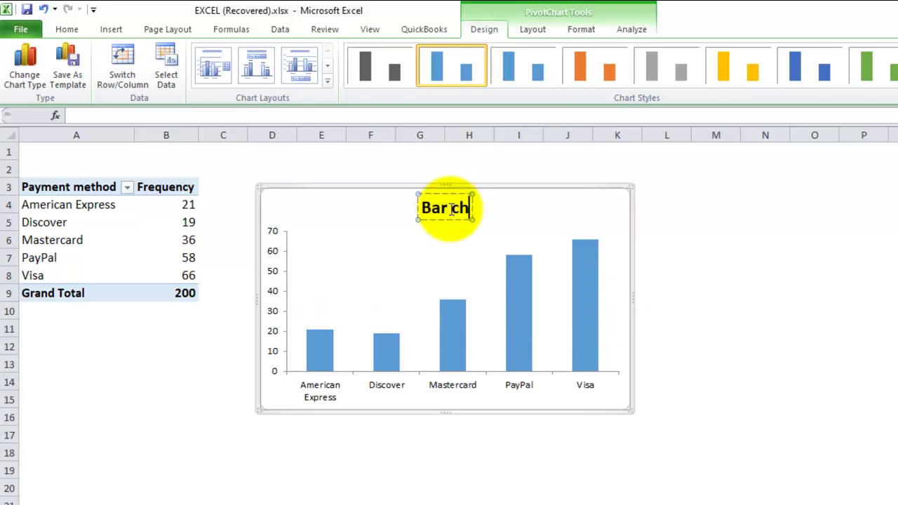
{"action": "type", "text": "art for payment methods"}
{"action": "key", "text": "BackSpace"}
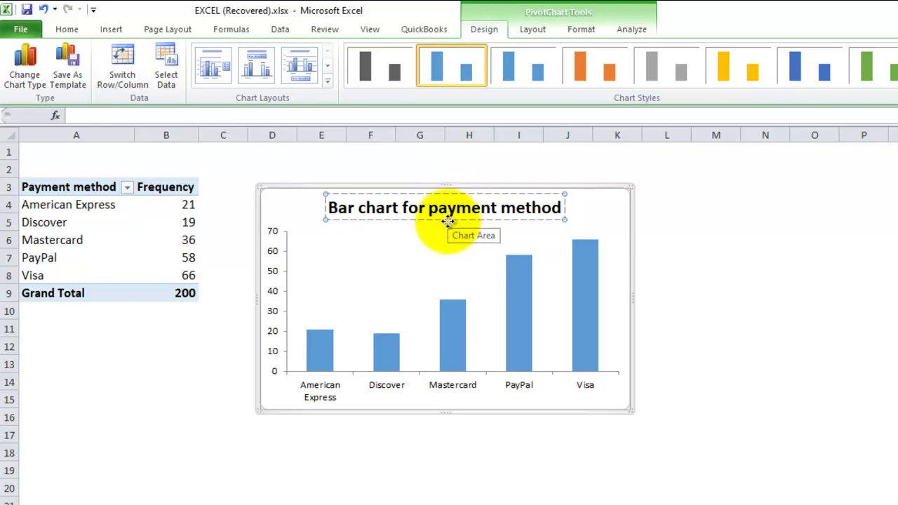
Step: Set the gap width of the chart's column series to 50%
{"action": "mouse_move", "coordinate": [517, 323]}
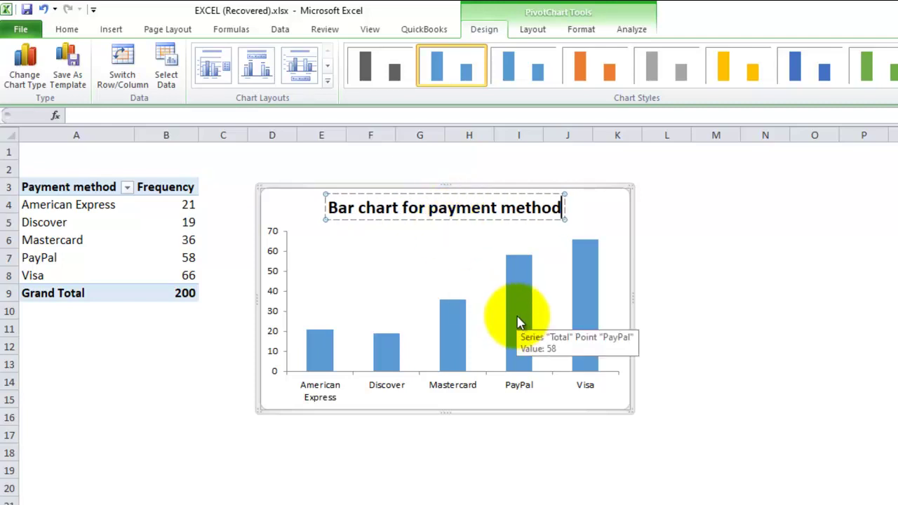
{"action": "right_click", "coordinate": [517, 322]}
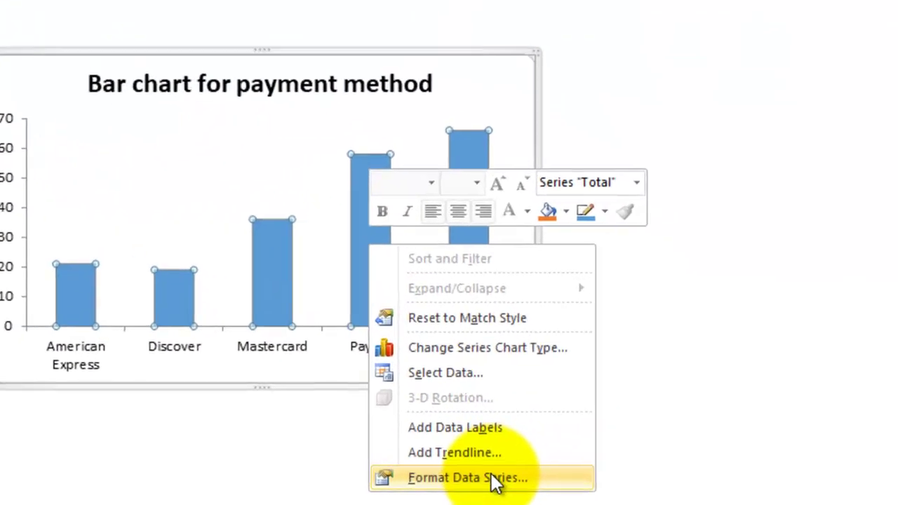
{"action": "left_click", "coordinate": [491, 477]}
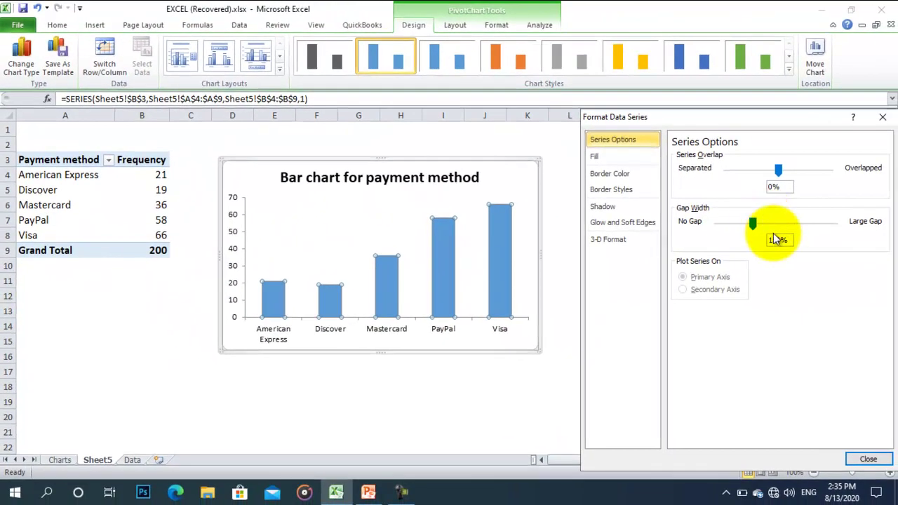
{"action": "left_click", "coordinate": [773, 240]}
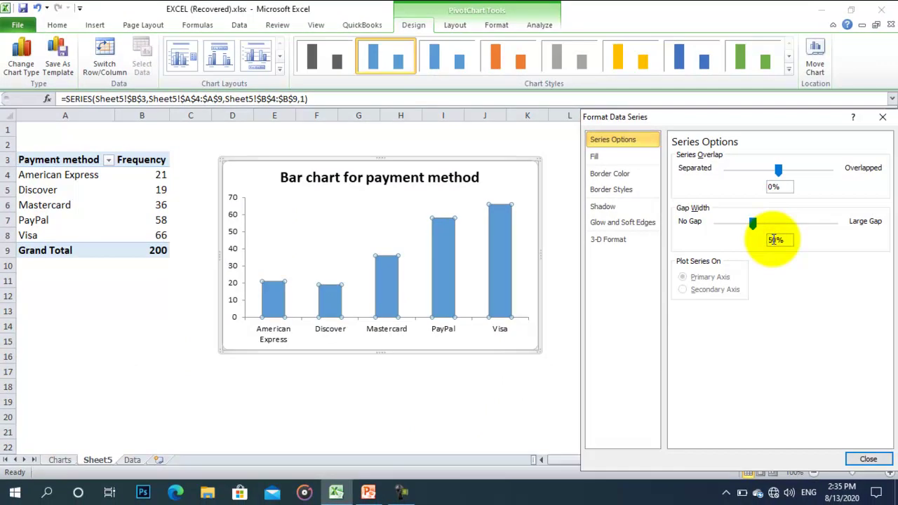
{"action": "key", "text": "Return"}
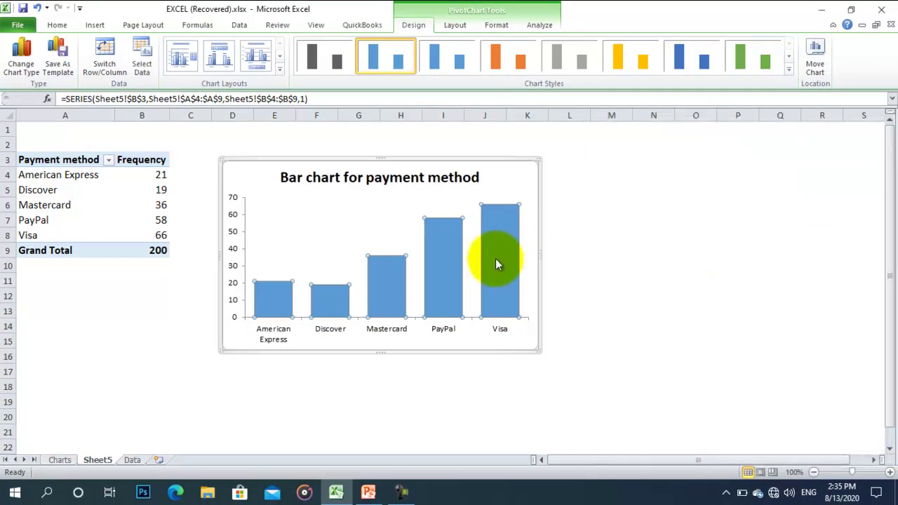
Step: Turn on varying colors by point in the column series' fill and deselect the series
{"action": "right_click", "coordinate": [499, 251]}
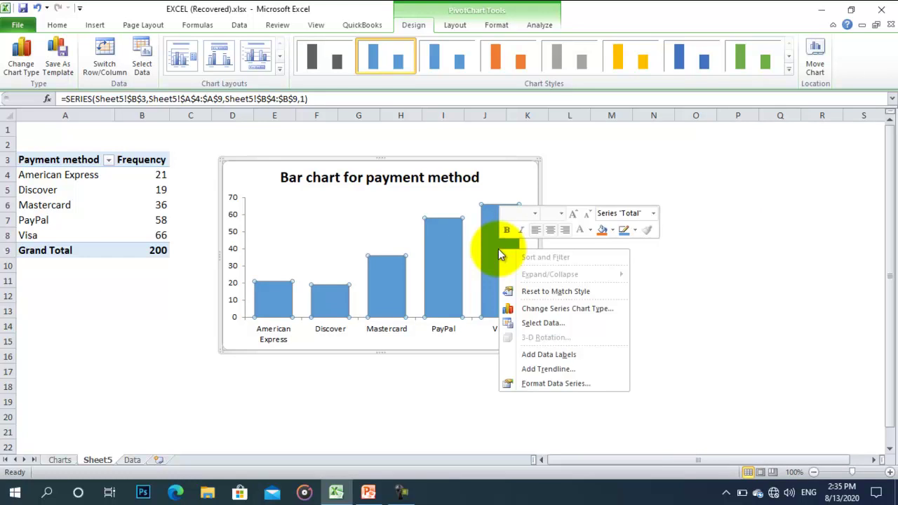
{"action": "left_click", "coordinate": [571, 383]}
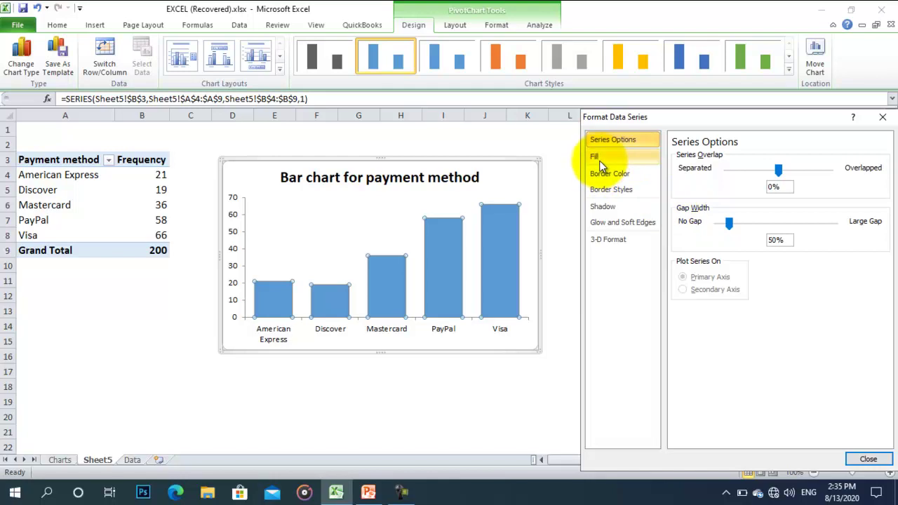
{"action": "left_click", "coordinate": [599, 161]}
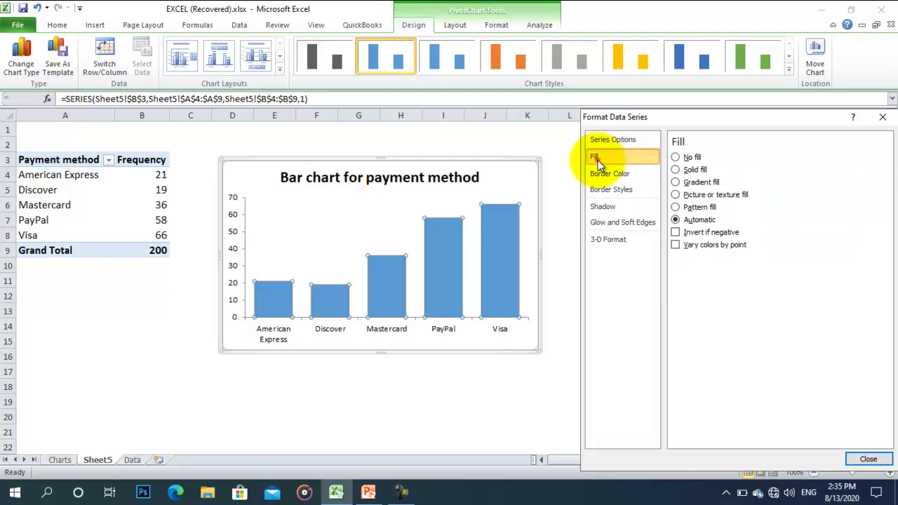
{"action": "left_click", "coordinate": [675, 245]}
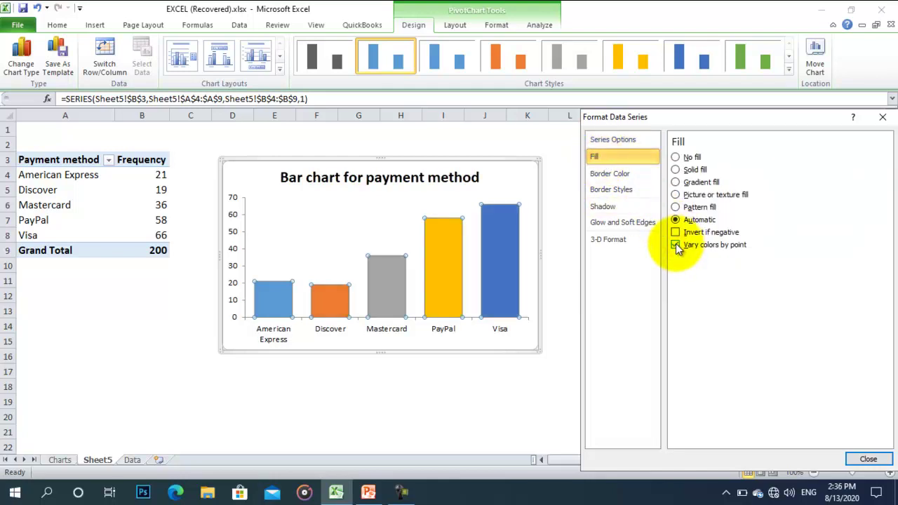
{"action": "left_click", "coordinate": [868, 460]}
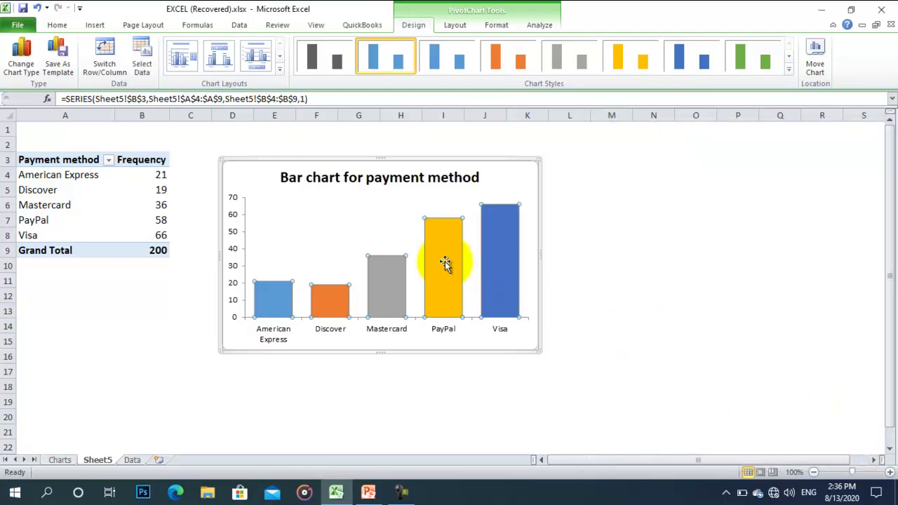
{"action": "left_click", "coordinate": [360, 225]}
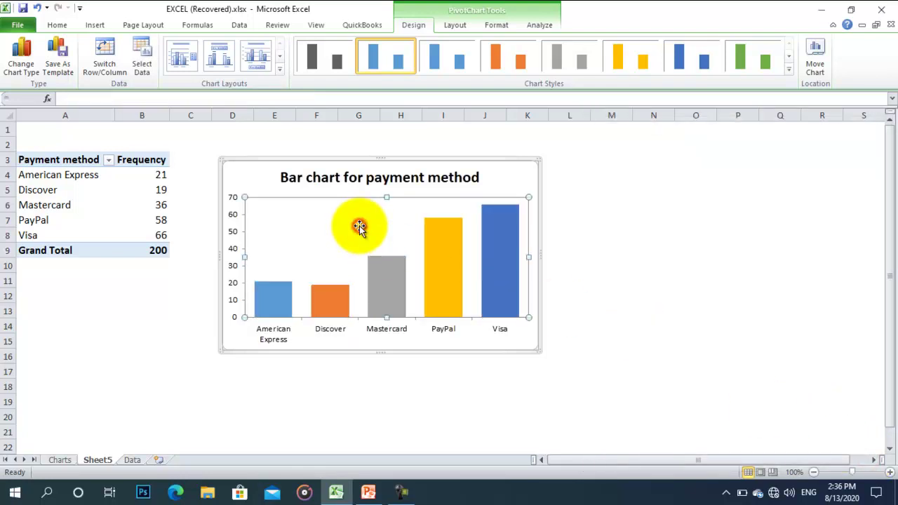
{"action": "left_click", "coordinate": [464, 341]}
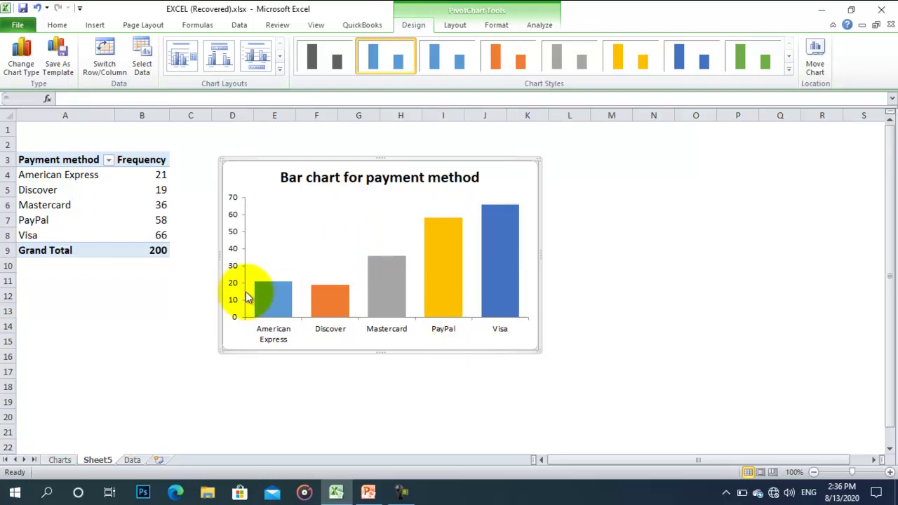
Step: Add data labels to the columns of the payment method chart
{"action": "mouse_move", "coordinate": [276, 307]}
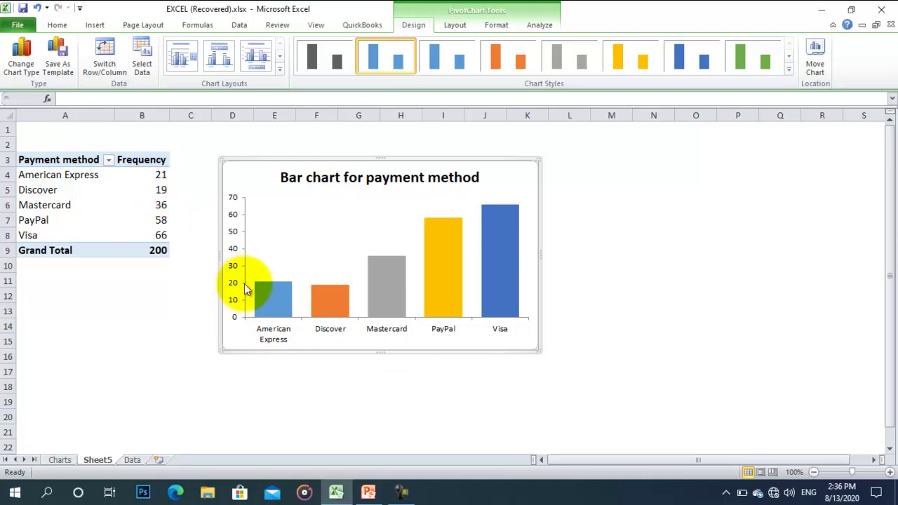
{"action": "right_click", "coordinate": [385, 273]}
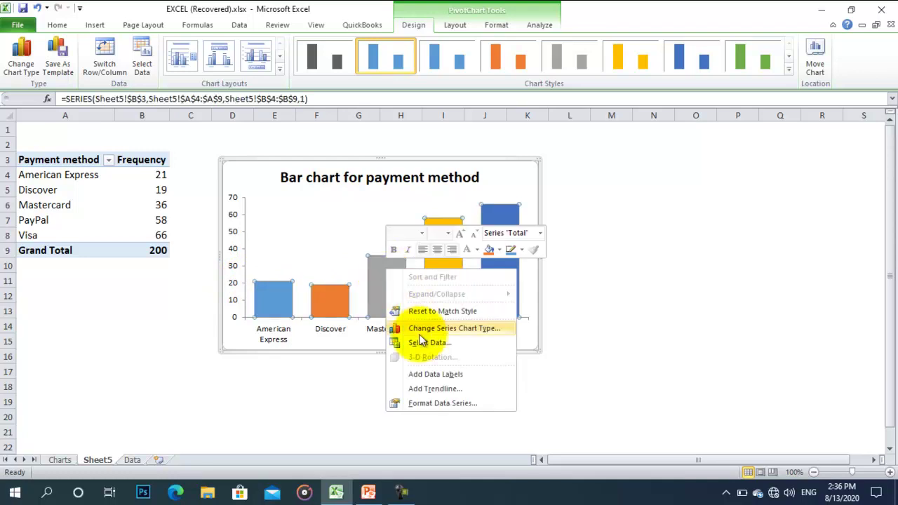
{"action": "left_click", "coordinate": [440, 377]}
Step: Move the column chart directly below the PivotTable at A10 and resize it slightly narrower and taller, ending around row 23
{"action": "left_click_drag", "start_coordinate": [497, 158], "coordinate": [293, 257]}
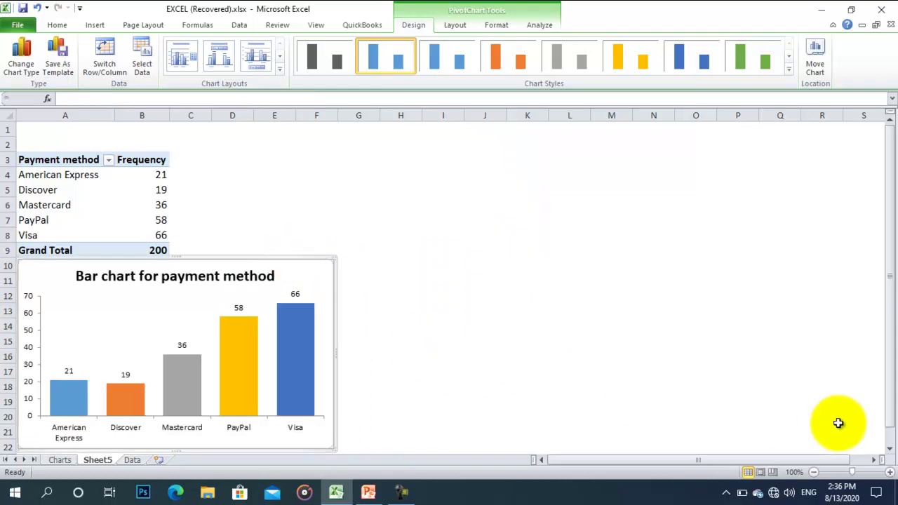
{"action": "left_click", "coordinate": [891, 449]}
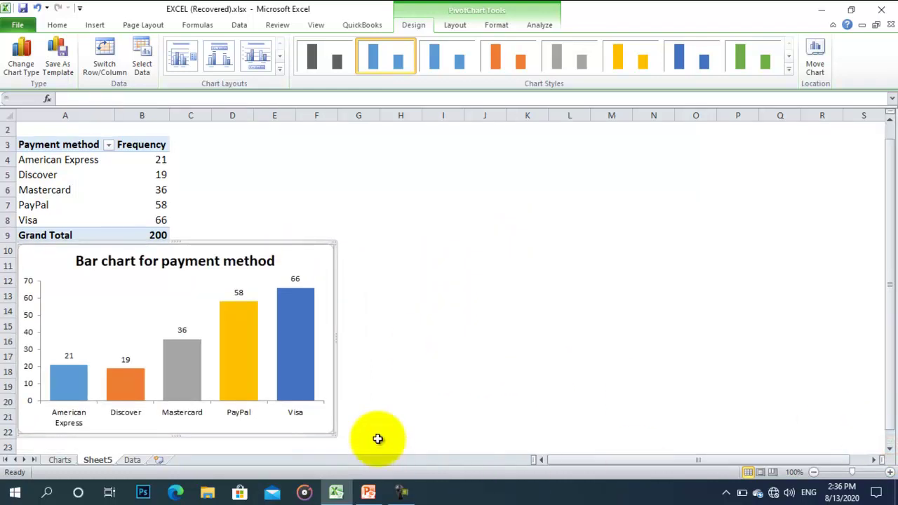
{"action": "left_click_drag", "start_coordinate": [334, 436], "coordinate": [317, 446]}
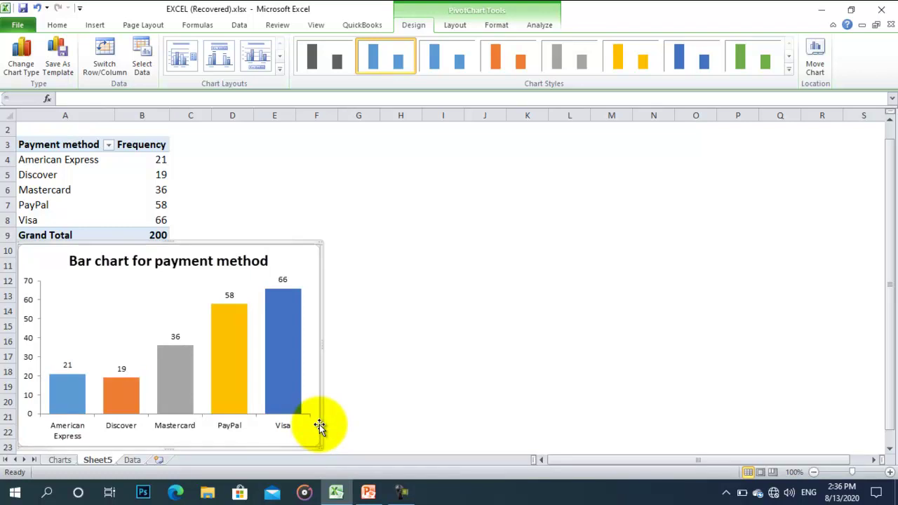
Step: Insert a 2-D clustered bar chart from the PivotTable and place it in the empty area beside the table and column chart
{"action": "left_click", "coordinate": [84, 162]}
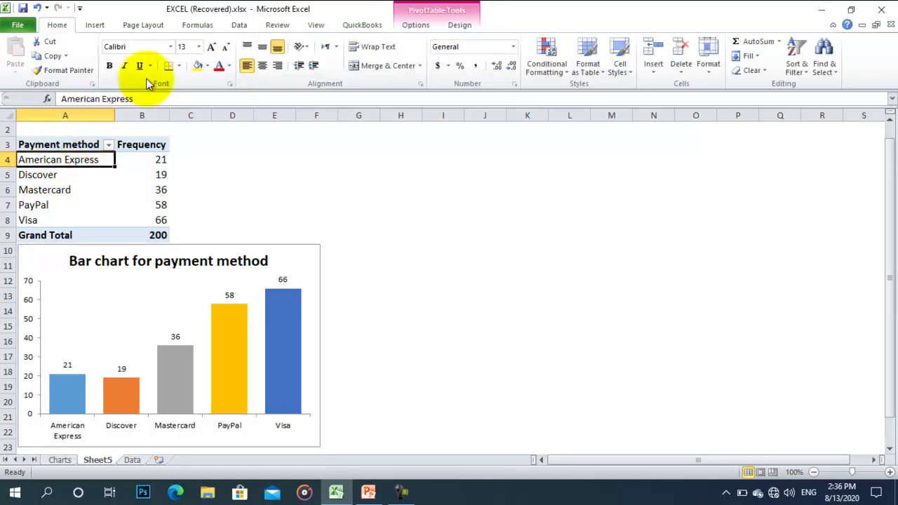
{"action": "left_click", "coordinate": [96, 25]}
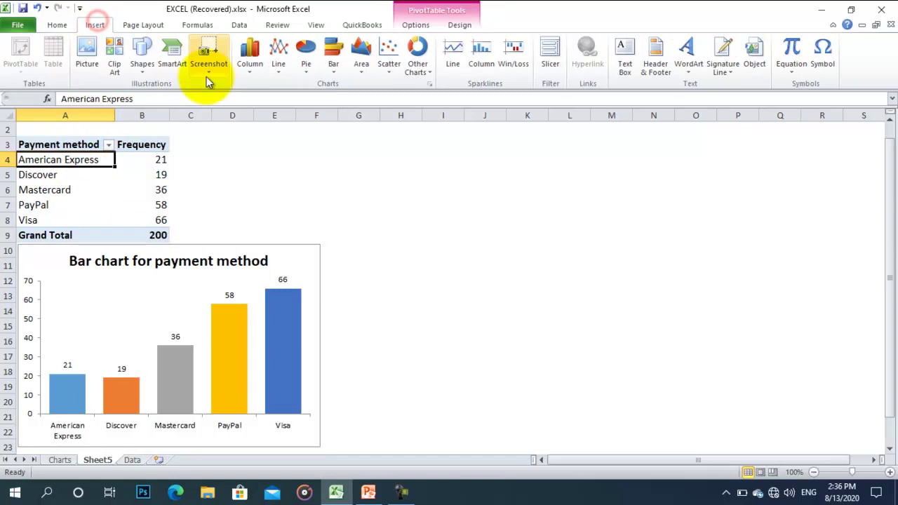
{"action": "left_click", "coordinate": [334, 73]}
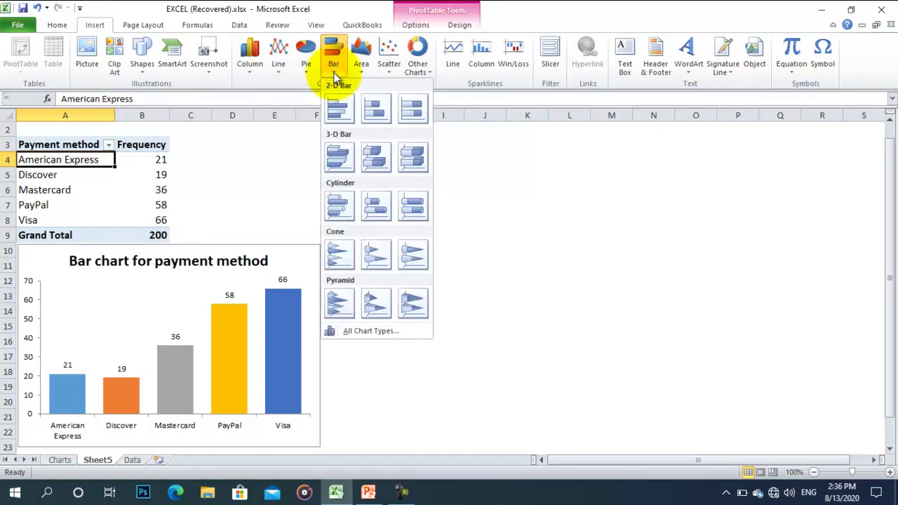
{"action": "left_click", "coordinate": [339, 107]}
{"action": "left_click_drag", "start_coordinate": [446, 195], "coordinate": [503, 168]}
Step: Remove all field buttons, the legend and the vertical gridlines from the new horizontal bar chart
{"action": "right_click", "coordinate": [386, 186]}
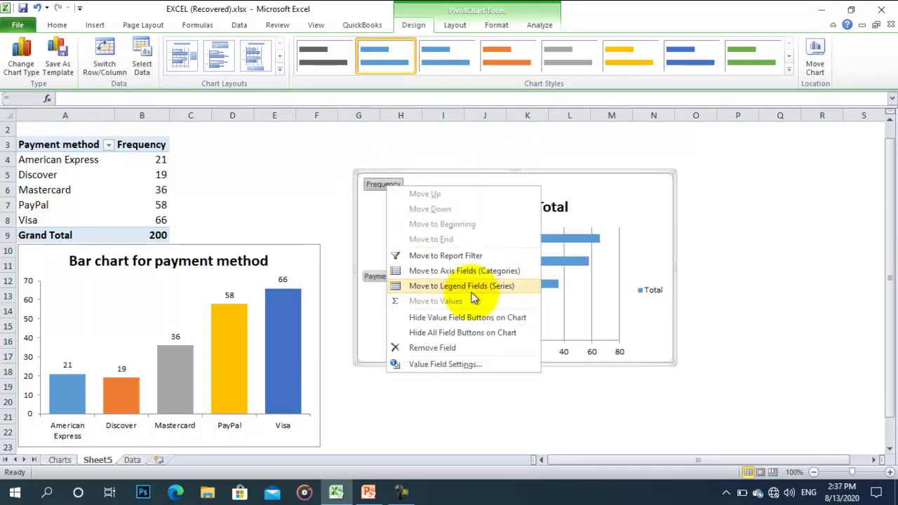
{"action": "left_click", "coordinate": [476, 333]}
{"action": "left_click", "coordinate": [654, 287]}
{"action": "key", "text": "Delete"}
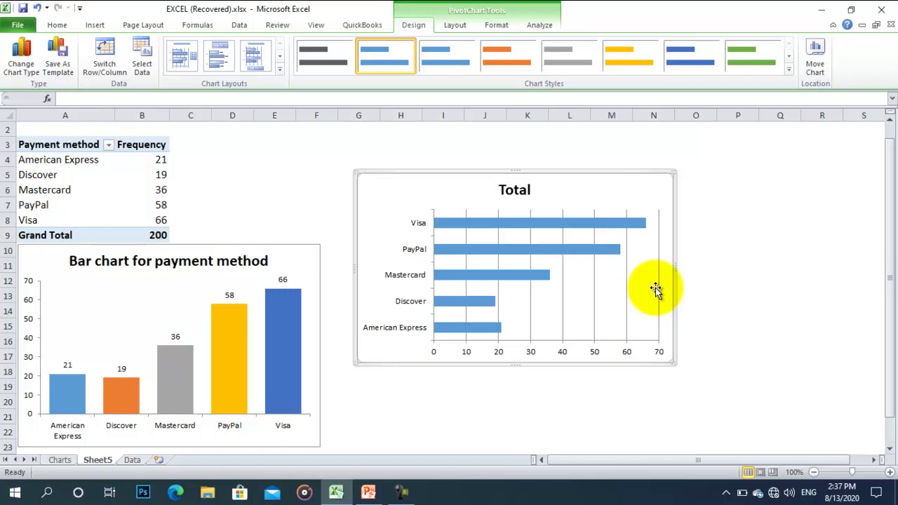
{"action": "left_click", "coordinate": [626, 286]}
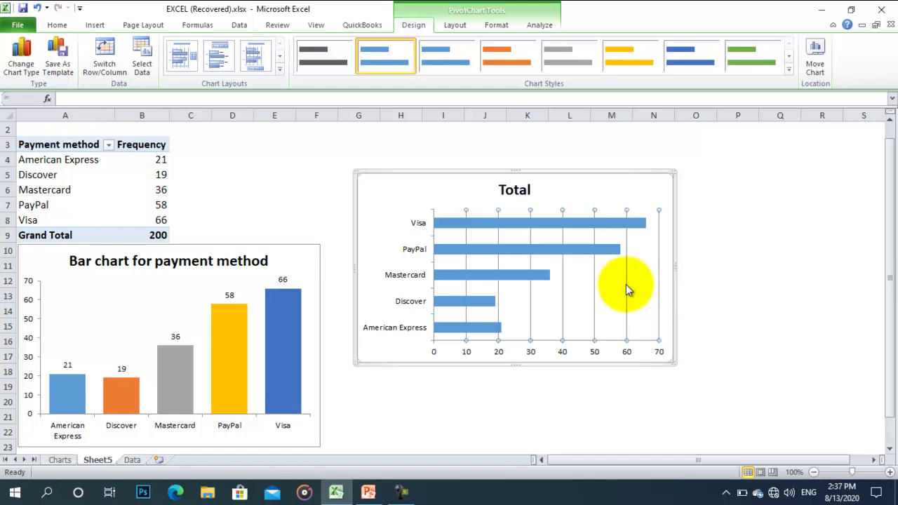
{"action": "key", "text": "Delete"}
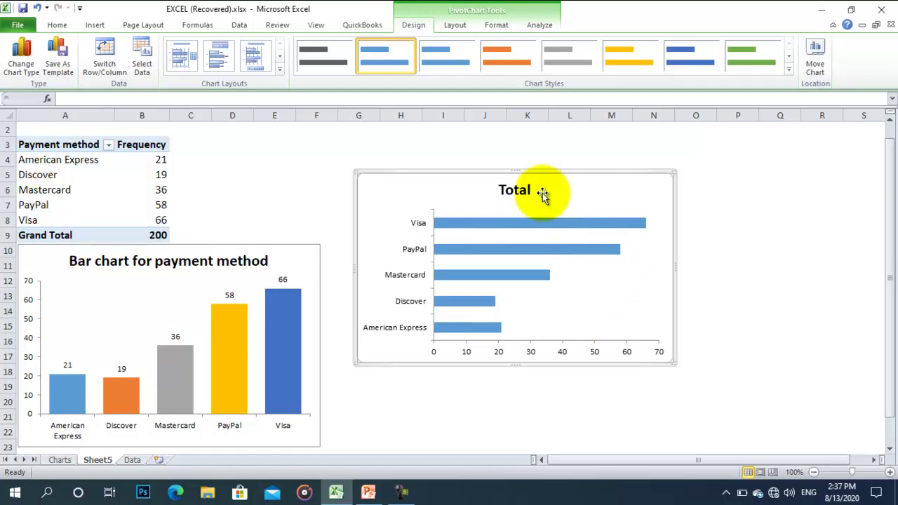
Step: Replace the horizontal bar chart's title with "Bar chart for payment method"
{"action": "left_click", "coordinate": [516, 193]}
{"action": "left_click", "coordinate": [514, 190]}
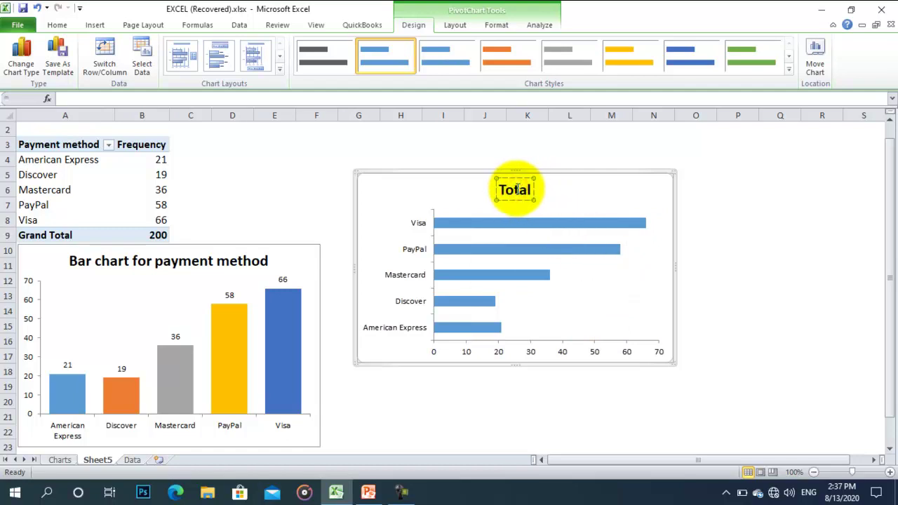
{"action": "double_click", "coordinate": [516, 191]}
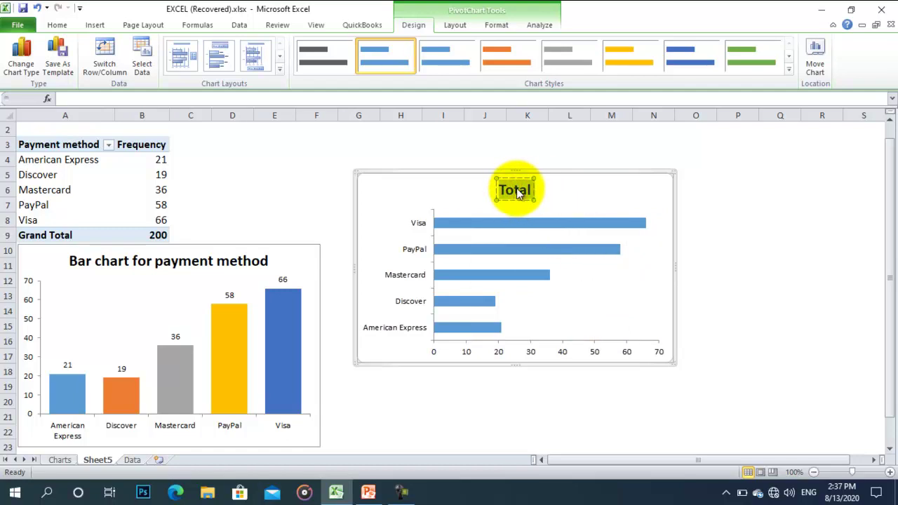
{"action": "type", "text": "Bar c"}
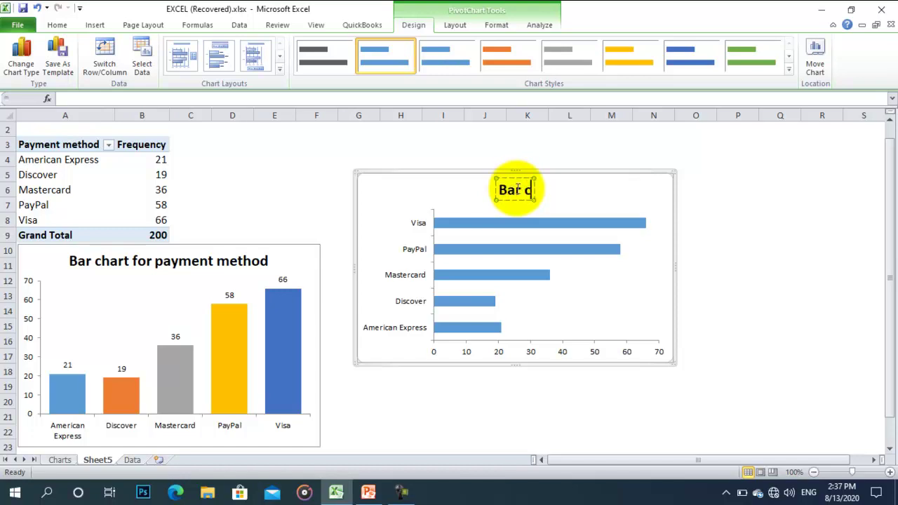
{"action": "type", "text": "hart for p"}
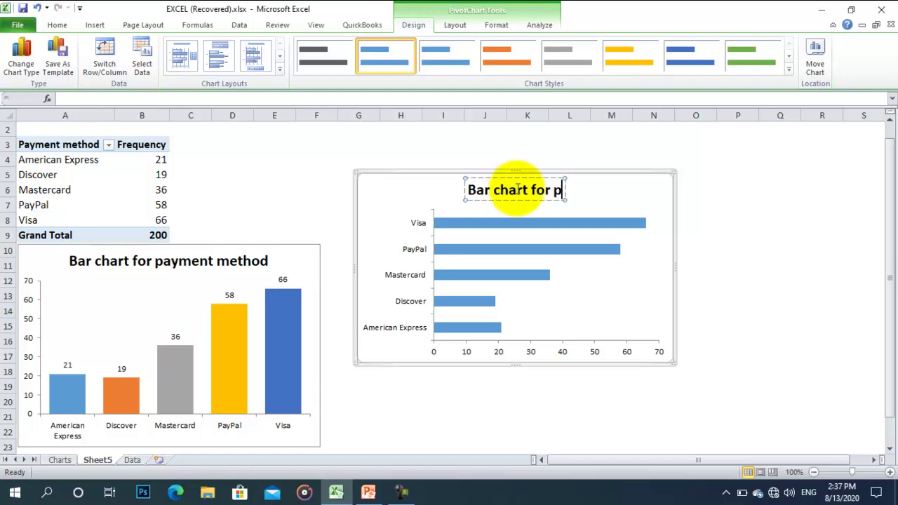
{"action": "type", "text": "ayment method"}
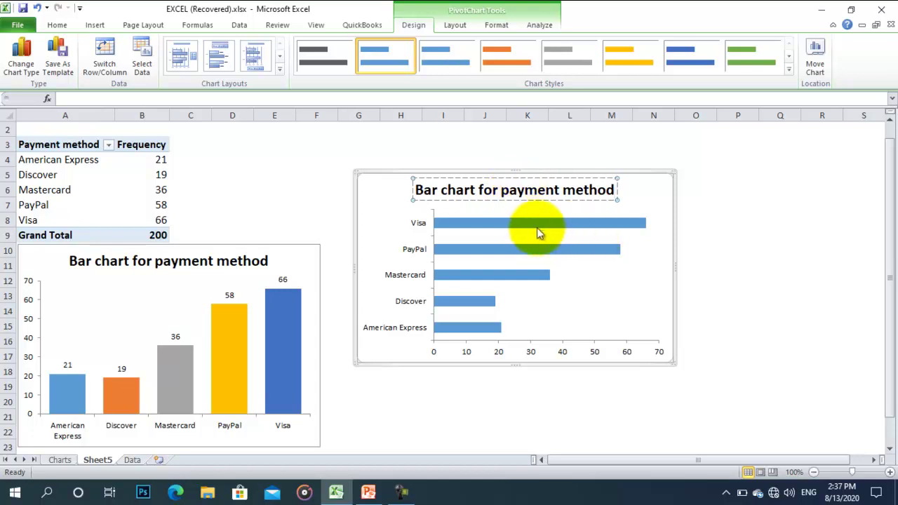
Step: Set the horizontal bar series' gap width to 50% and resize the chart narrower and taller, ending around row 22
{"action": "mouse_move", "coordinate": [533, 225]}
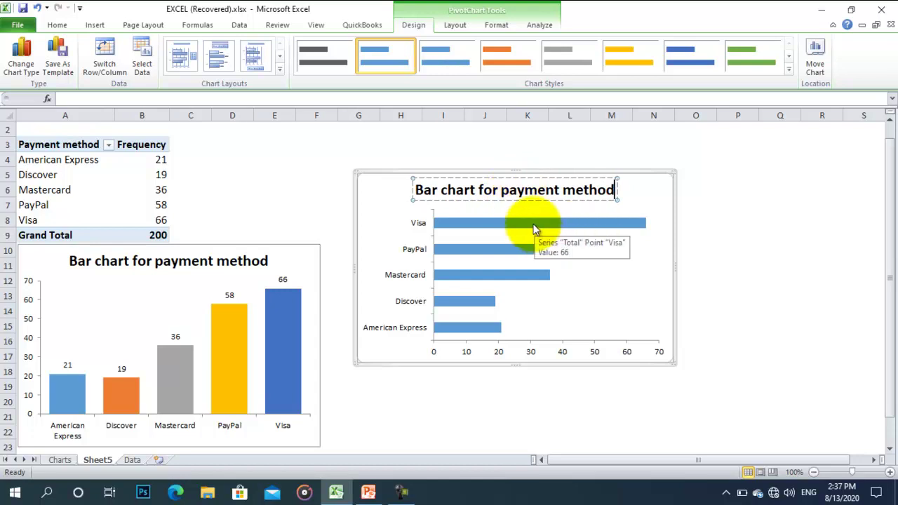
{"action": "right_click", "coordinate": [534, 224]}
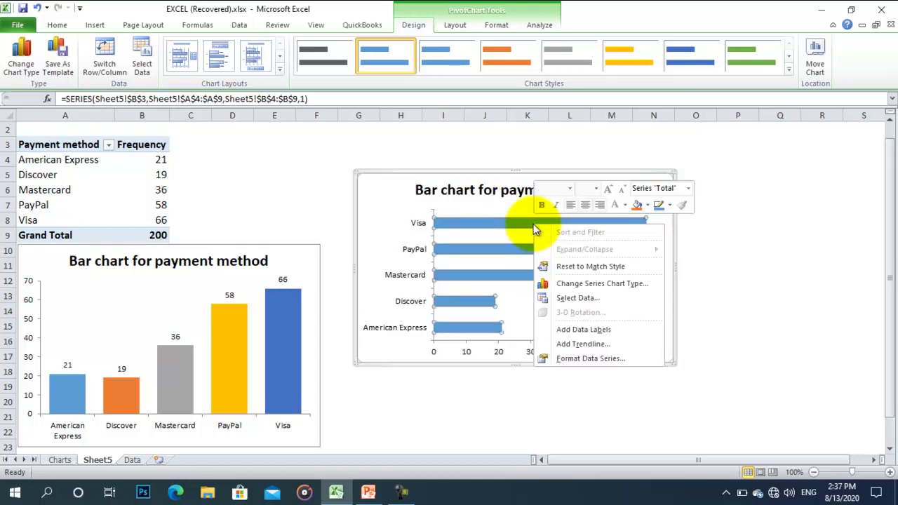
{"action": "left_click", "coordinate": [603, 360]}
{"action": "left_click", "coordinate": [771, 240]}
{"action": "key", "text": "Return"}
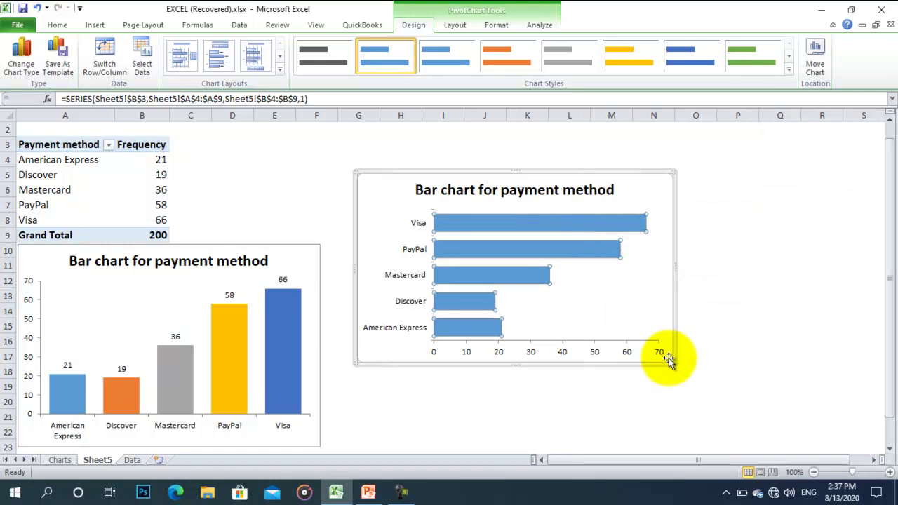
{"action": "left_click_drag", "start_coordinate": [673, 362], "coordinate": [633, 435]}
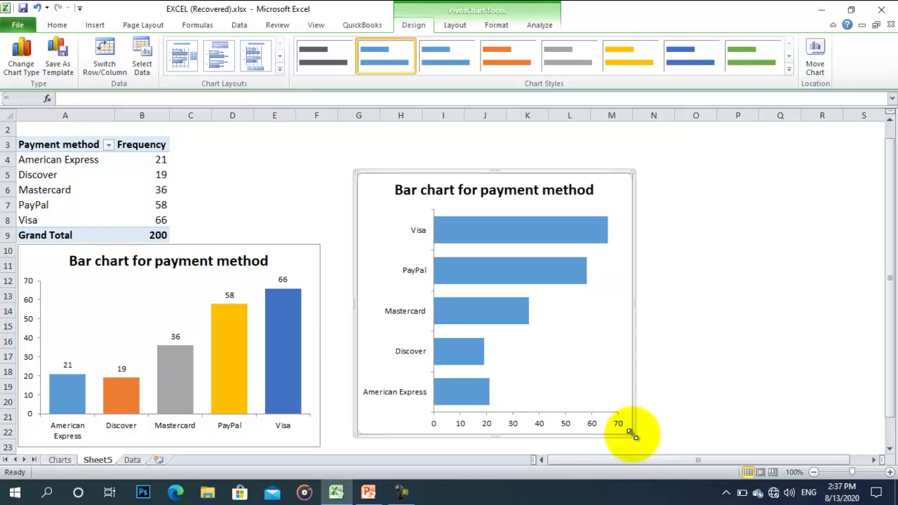
Step: Turn on varying colors by point for the horizontal bars and add data labels to them
{"action": "right_click", "coordinate": [541, 235]}
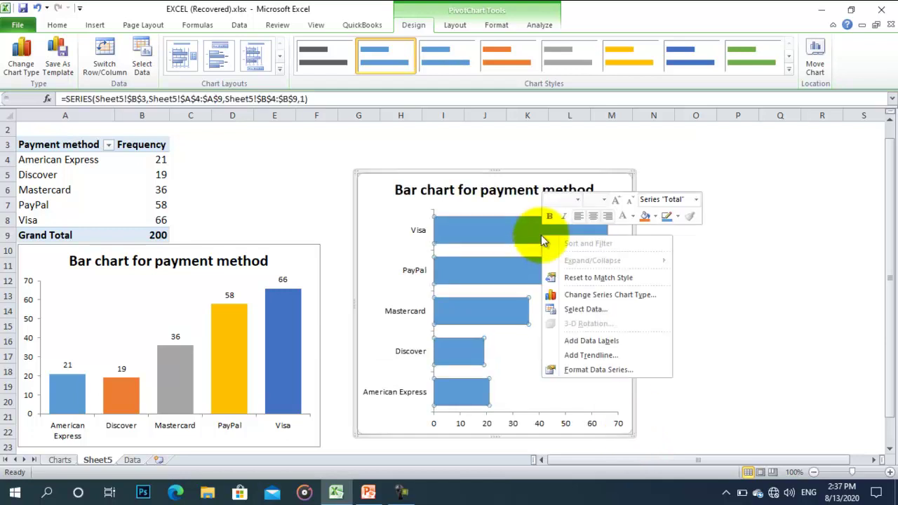
{"action": "left_click", "coordinate": [620, 368]}
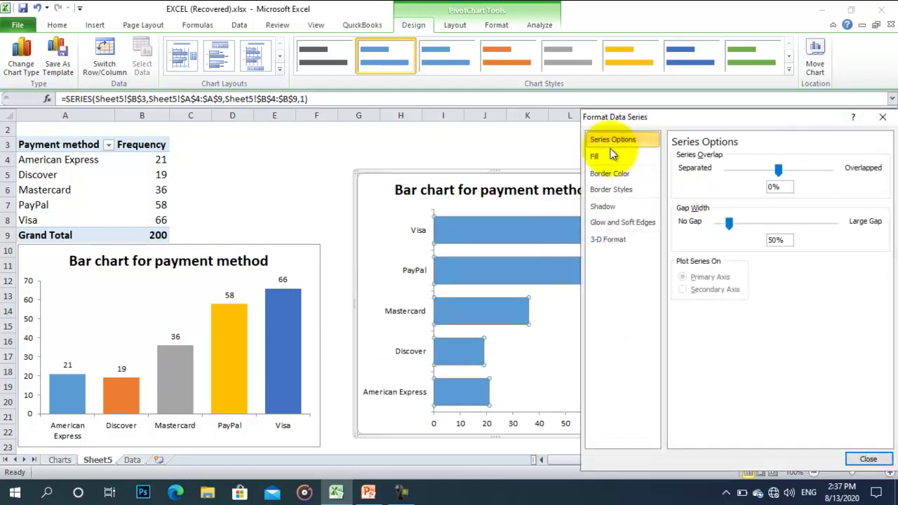
{"action": "left_click", "coordinate": [600, 157]}
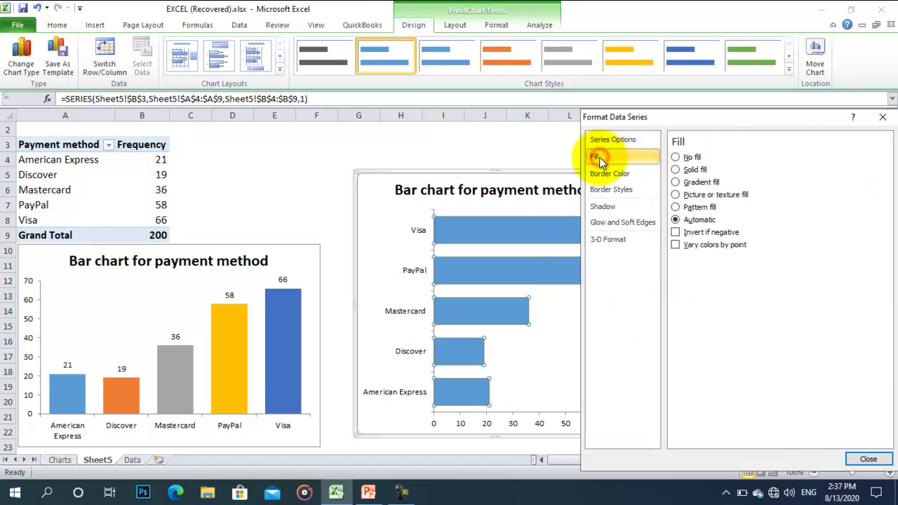
{"action": "left_click", "coordinate": [676, 245]}
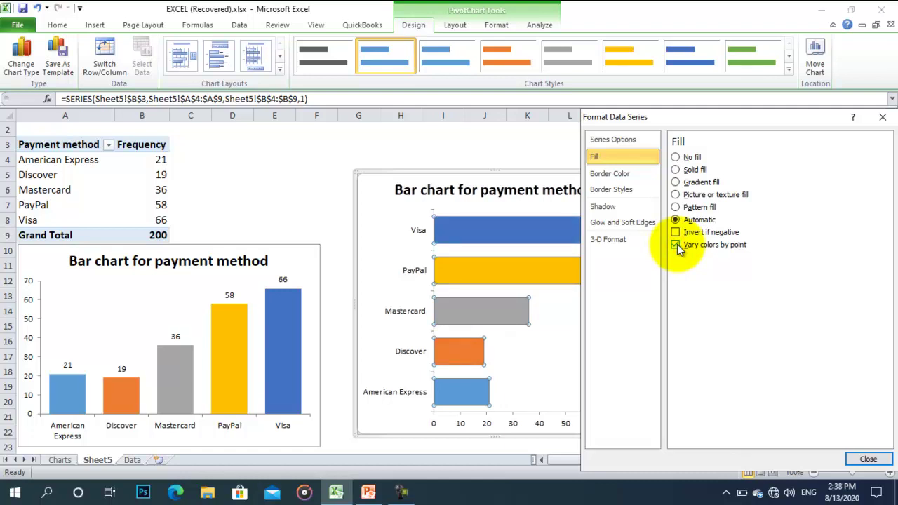
{"action": "left_click", "coordinate": [675, 245]}
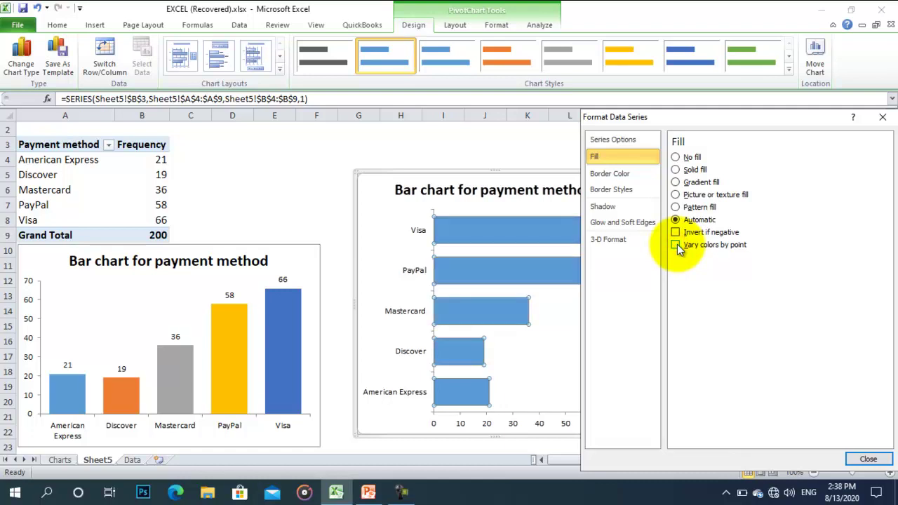
{"action": "left_click", "coordinate": [676, 245]}
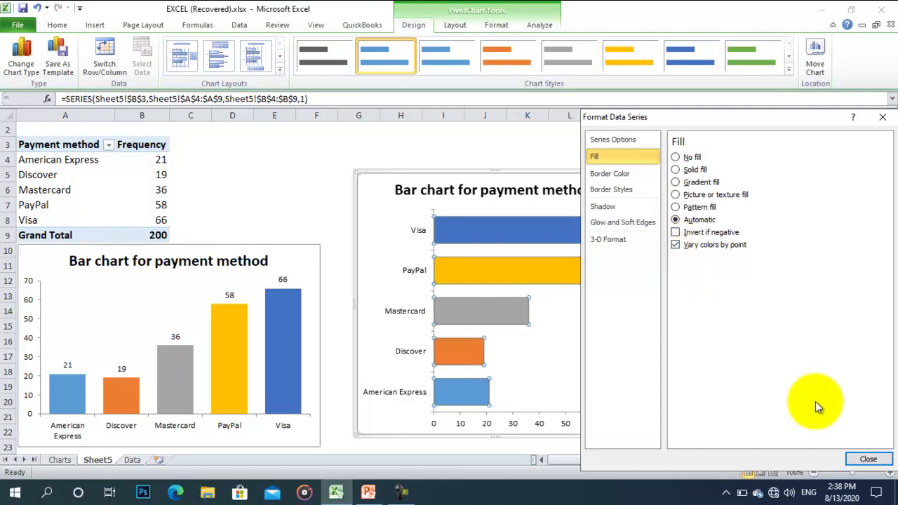
{"action": "left_click", "coordinate": [866, 458]}
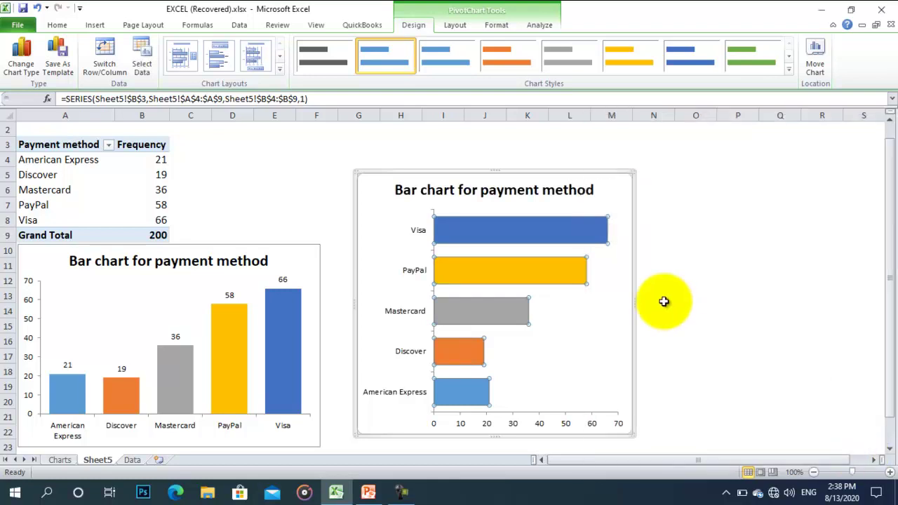
{"action": "right_click", "coordinate": [567, 232]}
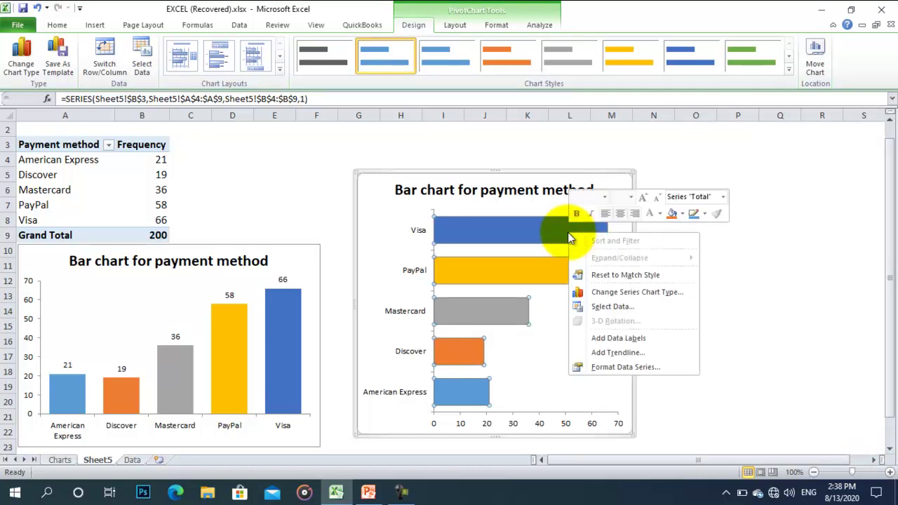
{"action": "left_click", "coordinate": [618, 341]}
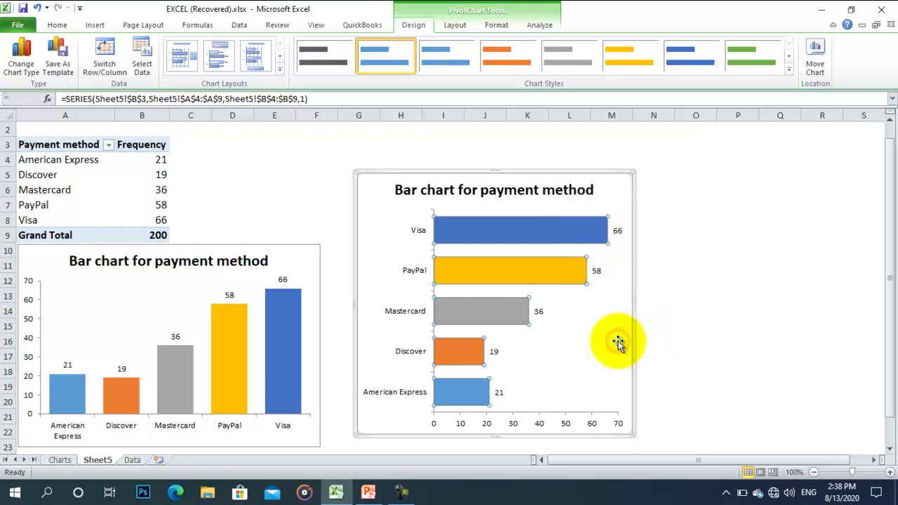
Step: Move the horizontal bar chart beside the column chart with a small gap between them and deselect it
{"action": "left_click_drag", "start_coordinate": [631, 293], "coordinate": [597, 306]}
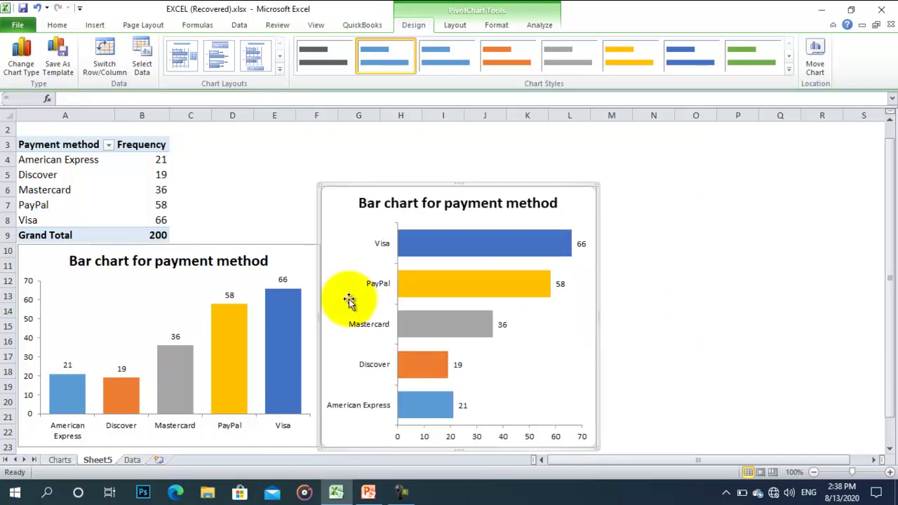
{"action": "left_click", "coordinate": [295, 244]}
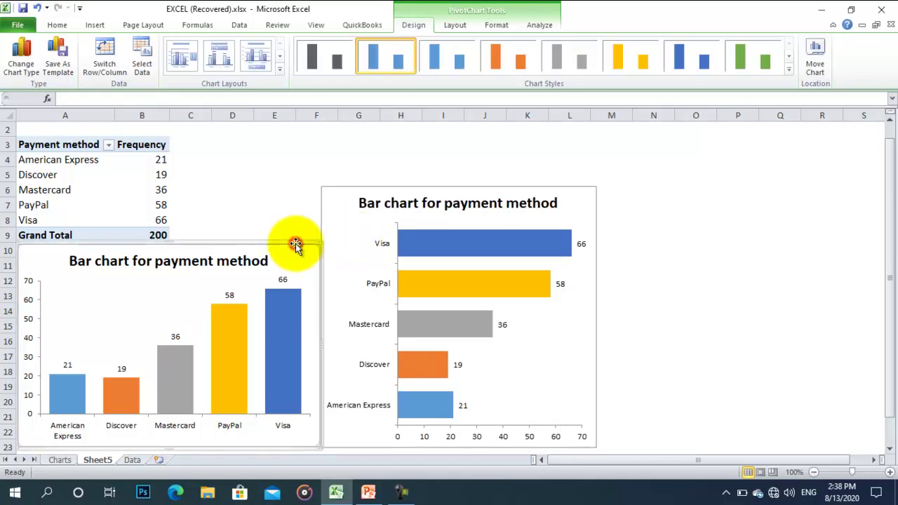
{"action": "left_click", "coordinate": [593, 228]}
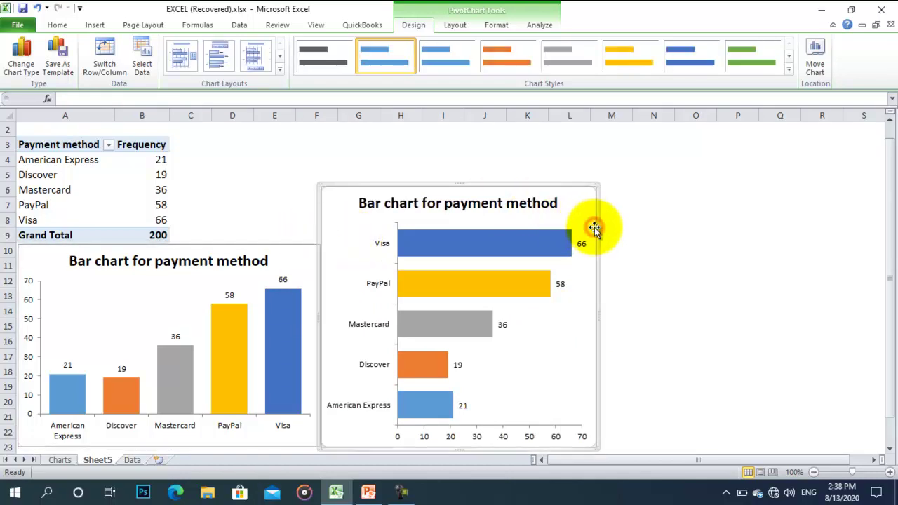
{"action": "left_click_drag", "start_coordinate": [595, 227], "coordinate": [601, 228]}
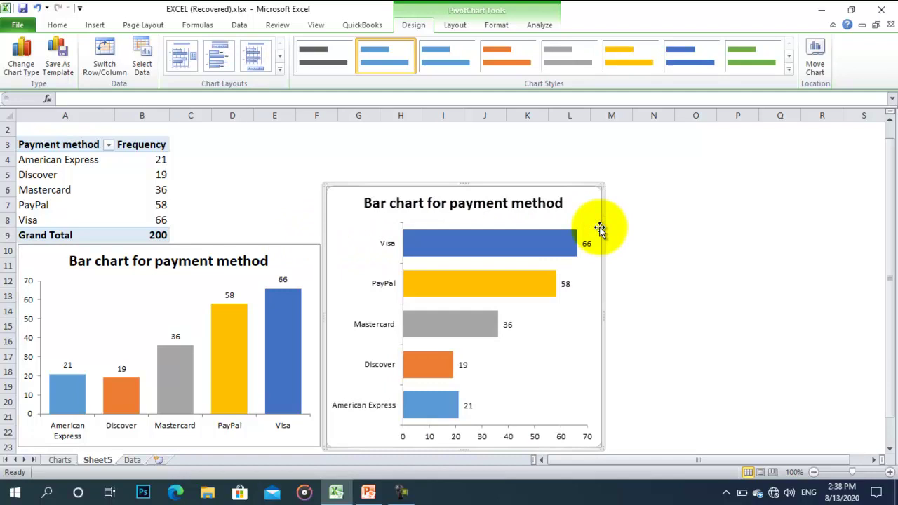
{"action": "left_click", "coordinate": [653, 261]}
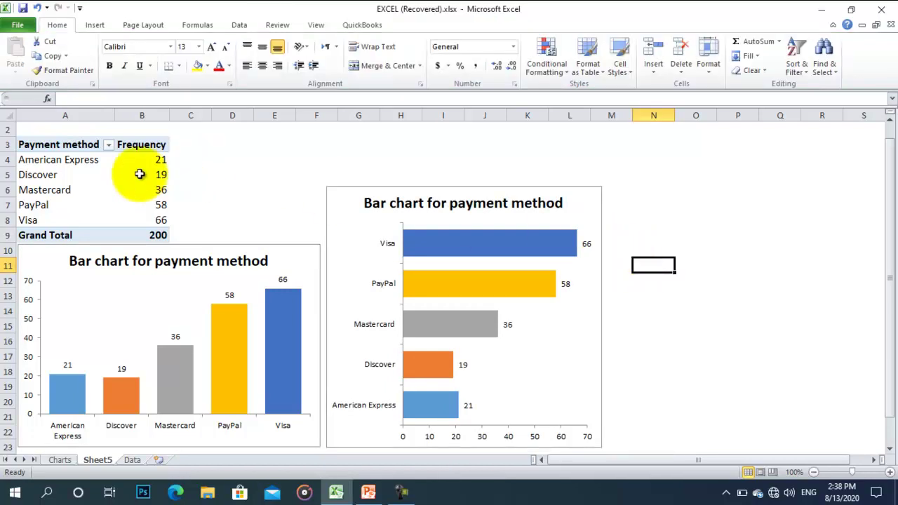
{"action": "left_click", "coordinate": [73, 168]}
{"action": "double_click", "coordinate": [74, 169]}
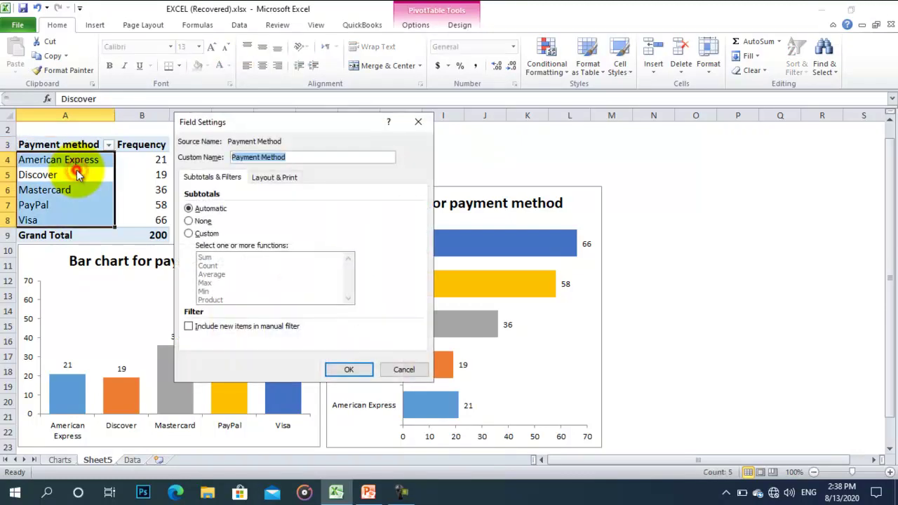
{"action": "left_click", "coordinate": [402, 369]}
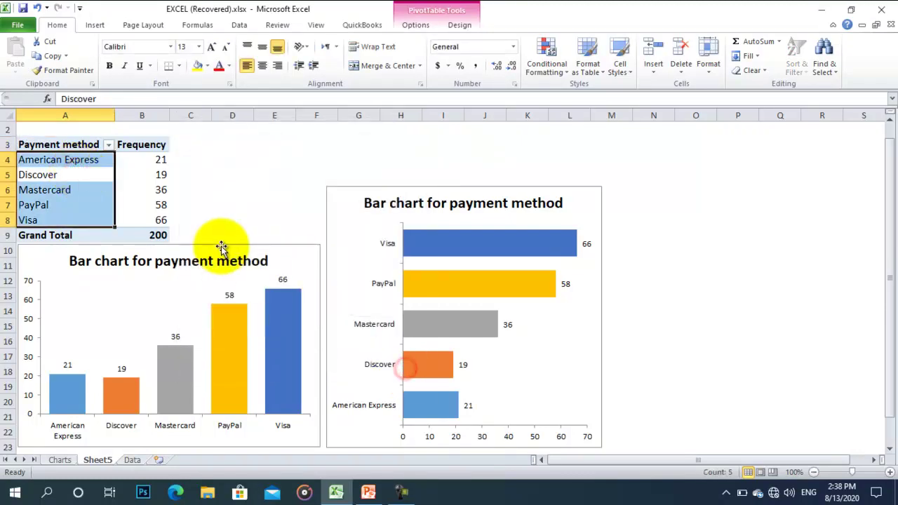
Step: Insert an exploded 3-D pie chart from the payment method PivotTable
{"action": "left_click", "coordinate": [164, 204]}
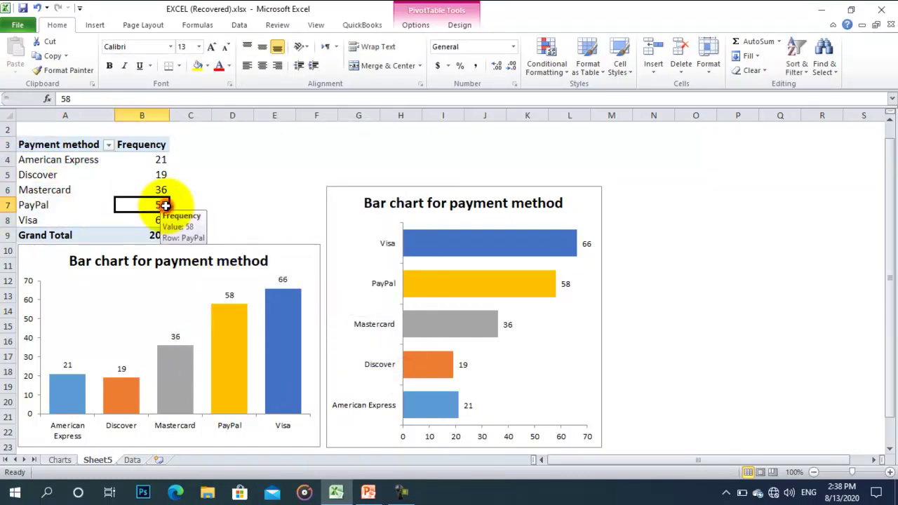
{"action": "left_click", "coordinate": [97, 28]}
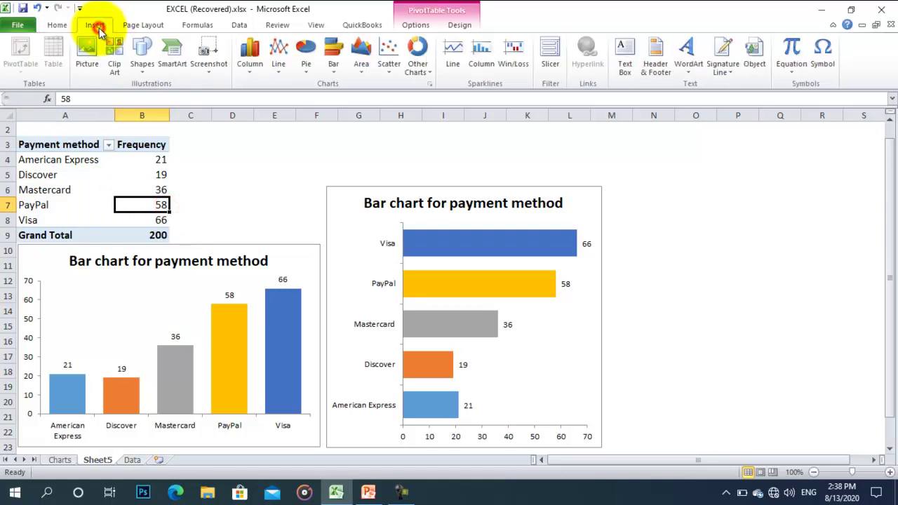
{"action": "left_click", "coordinate": [307, 72]}
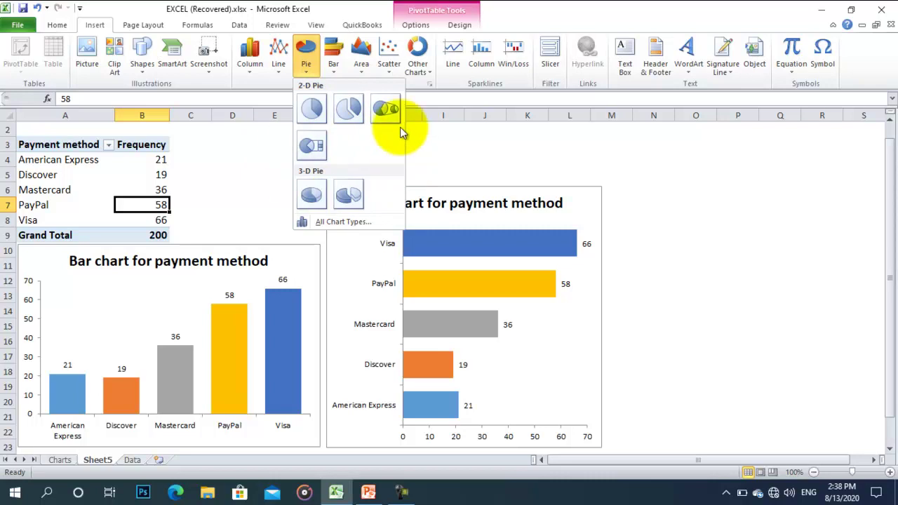
{"action": "left_click", "coordinate": [346, 196]}
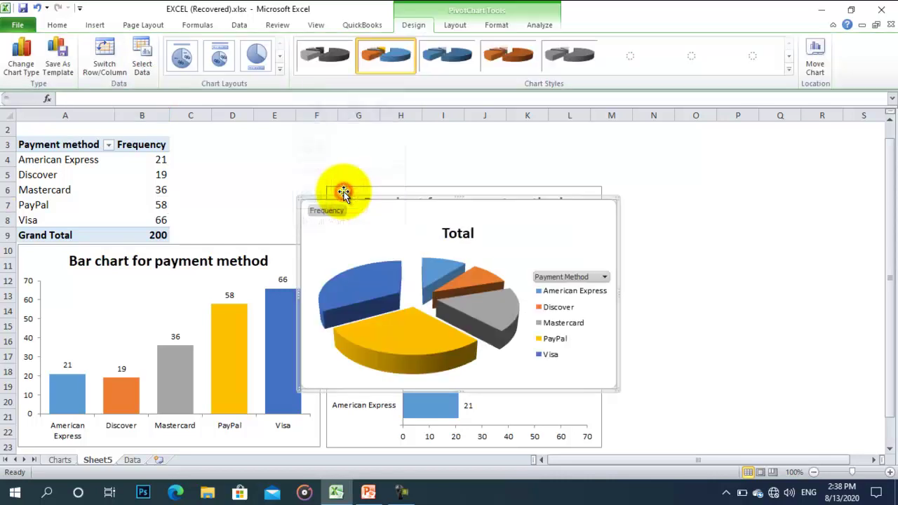
{"action": "left_click", "coordinate": [483, 195]}
{"action": "left_click_drag", "start_coordinate": [482, 195], "coordinate": [677, 152]}
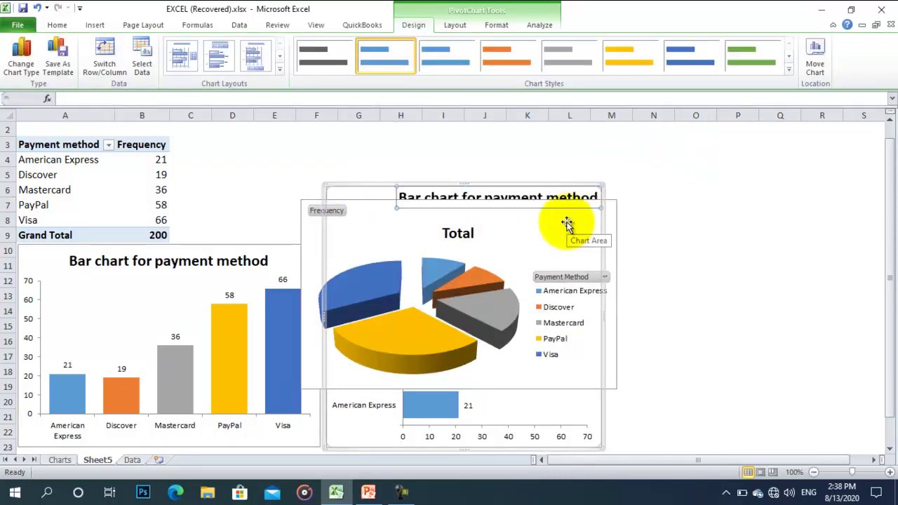
{"action": "key", "text": "ctrl+z"}
Step: Move the pie chart up and rightward to about columns J to Q, rows 3 to 15
{"action": "left_click", "coordinate": [615, 222]}
{"action": "left_click_drag", "start_coordinate": [616, 222], "coordinate": [795, 166]}
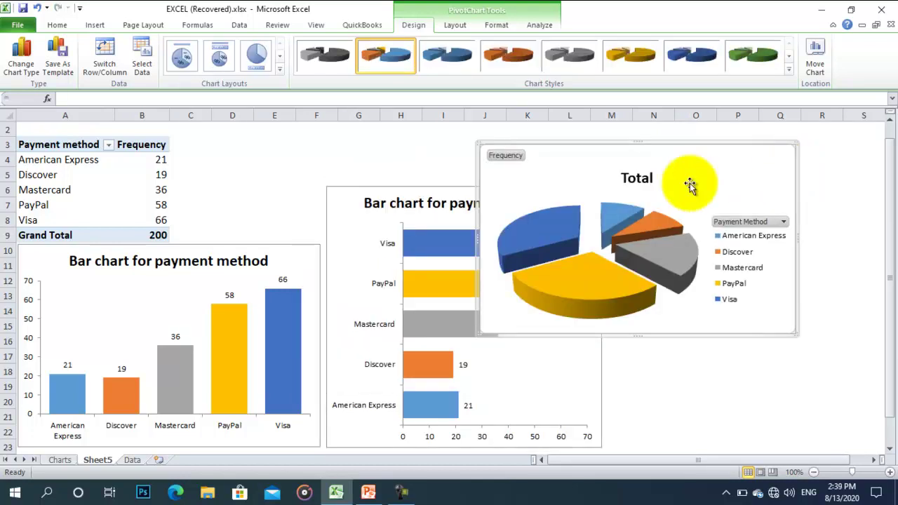
Step: Hide all field buttons on the pie chart and delete its legend
{"action": "right_click", "coordinate": [512, 162]}
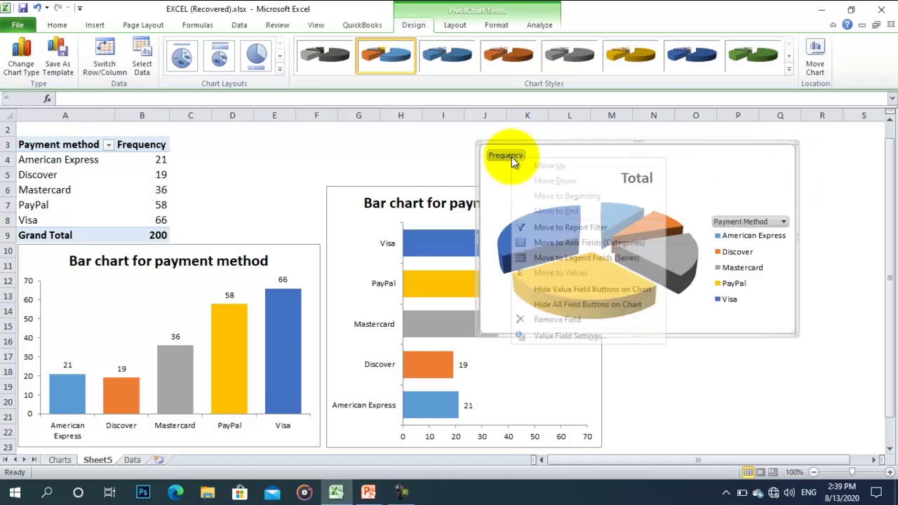
{"action": "left_click", "coordinate": [587, 306]}
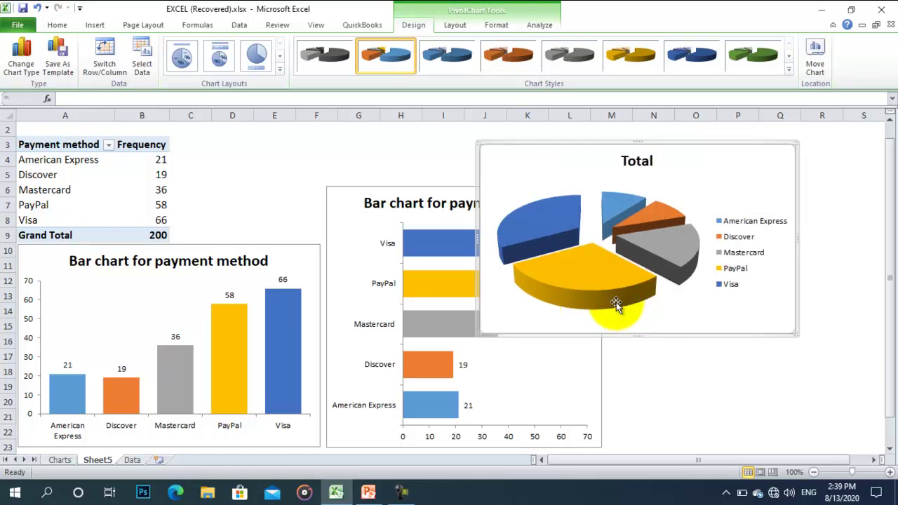
{"action": "left_click", "coordinate": [740, 293]}
{"action": "key", "text": "Delete"}
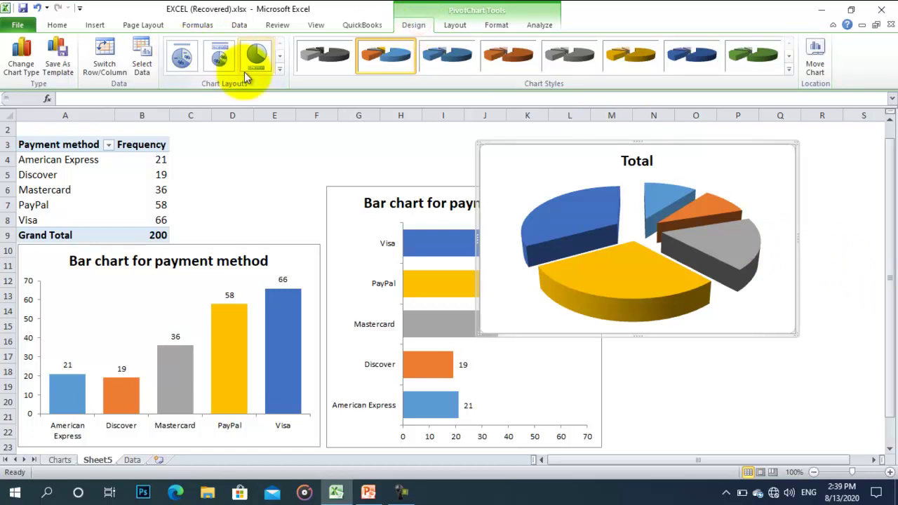
Step: Apply the chart layout with category names and percentages on the slices, and enlarge the pie chart to about columns J to R, rows 3 to 20
{"action": "left_click", "coordinate": [279, 74]}
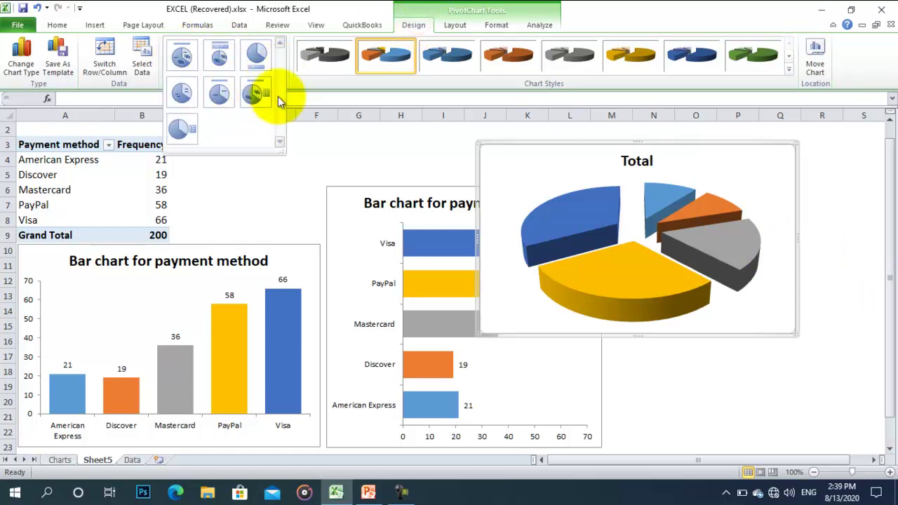
{"action": "left_click", "coordinate": [181, 57]}
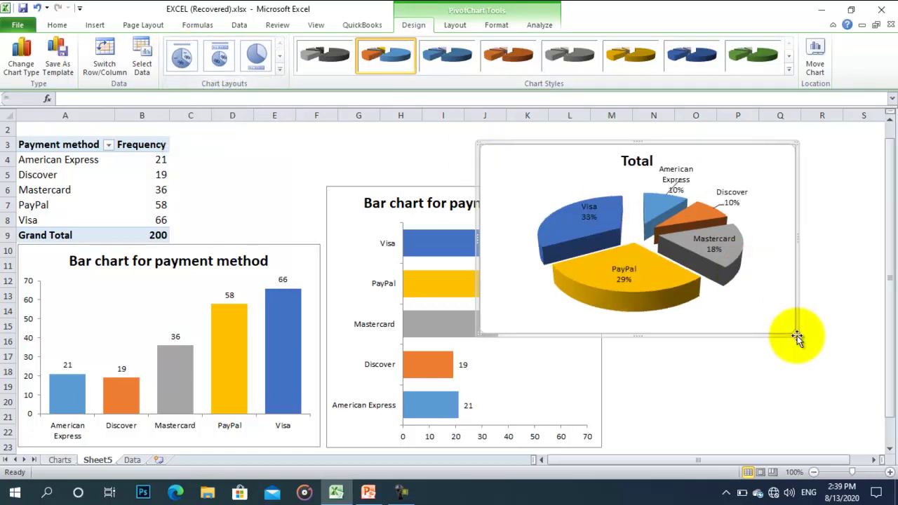
{"action": "left_click_drag", "start_coordinate": [793, 335], "coordinate": [816, 402]}
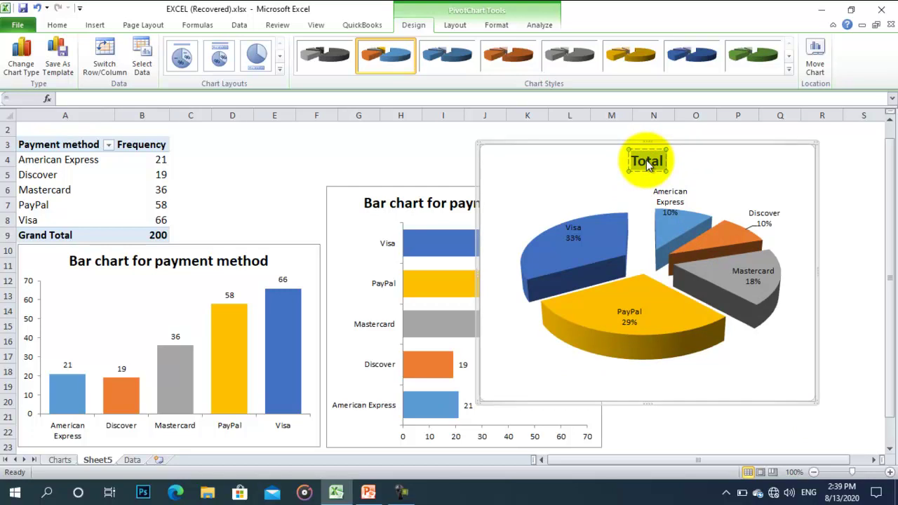
Step: Replace the pie chart's title with "Pie chart for payment method"
{"action": "type", "text": "Pie"}
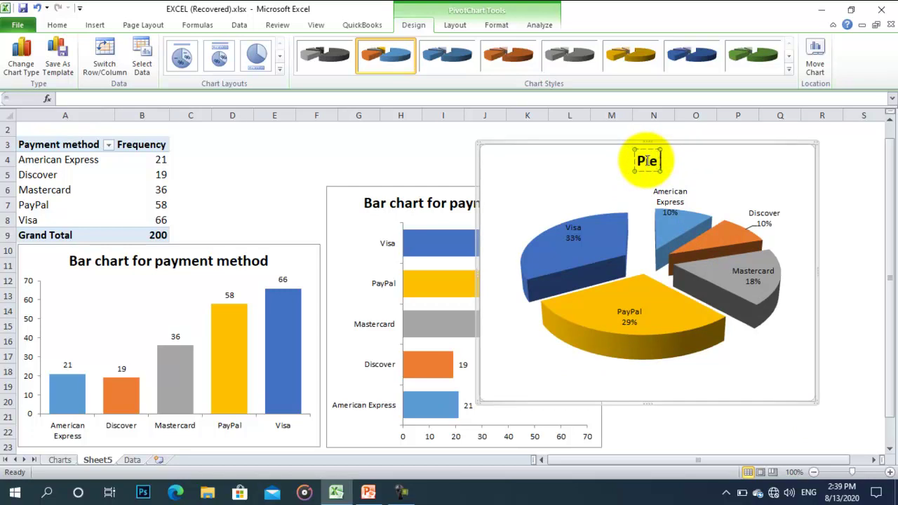
{"action": "type", "text": " chart for"}
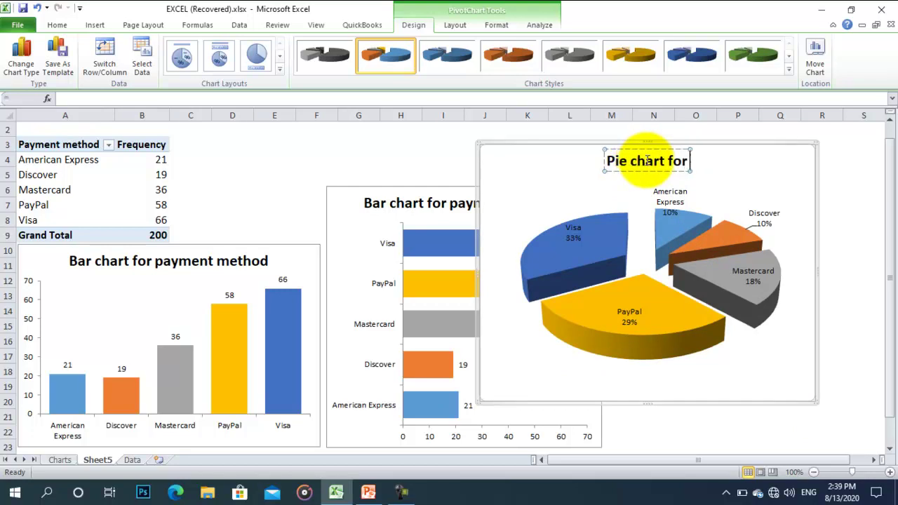
{"action": "type", "text": " payment method"}
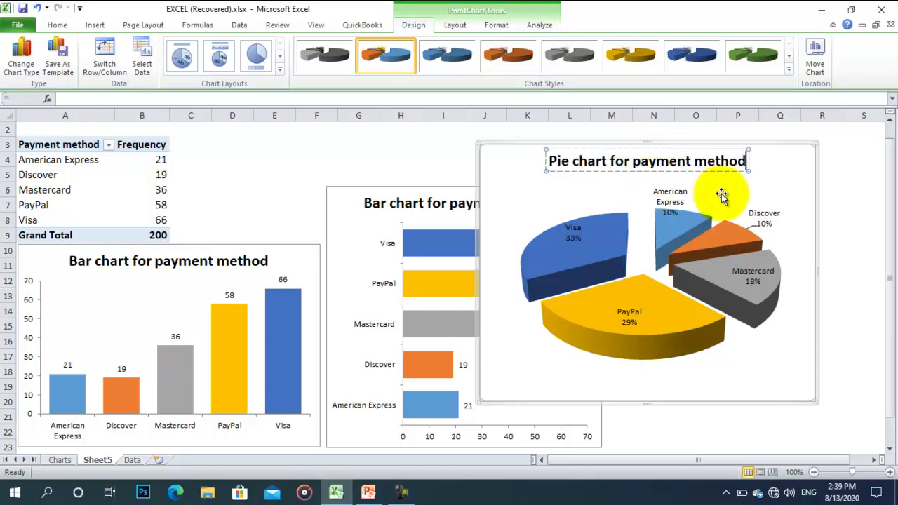
Step: Place the pie chart beside the horizontal bar chart with a small gap, and shift the horizontal bar chart up against the column chart
{"action": "left_click_drag", "start_coordinate": [814, 400], "coordinate": [626, 405]}
{"action": "left_click_drag", "start_coordinate": [668, 460], "coordinate": [593, 463]}
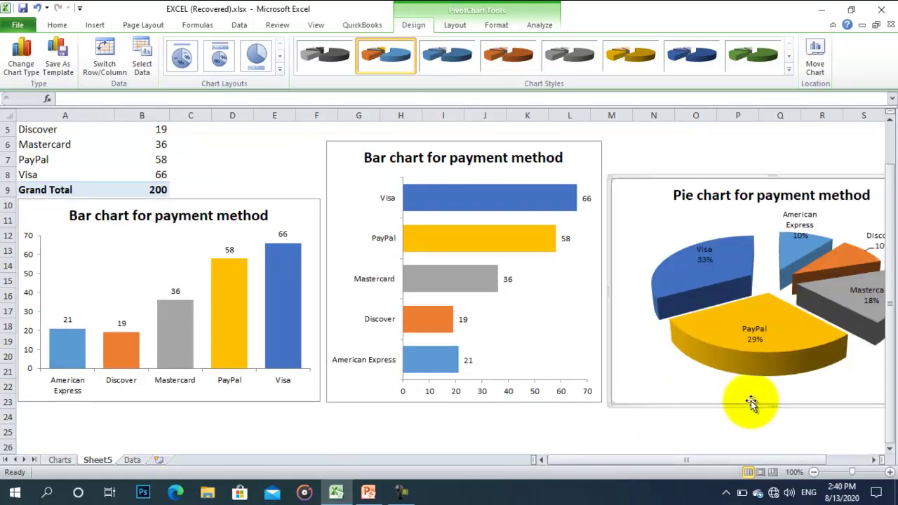
{"action": "left_click_drag", "start_coordinate": [609, 342], "coordinate": [591, 339]}
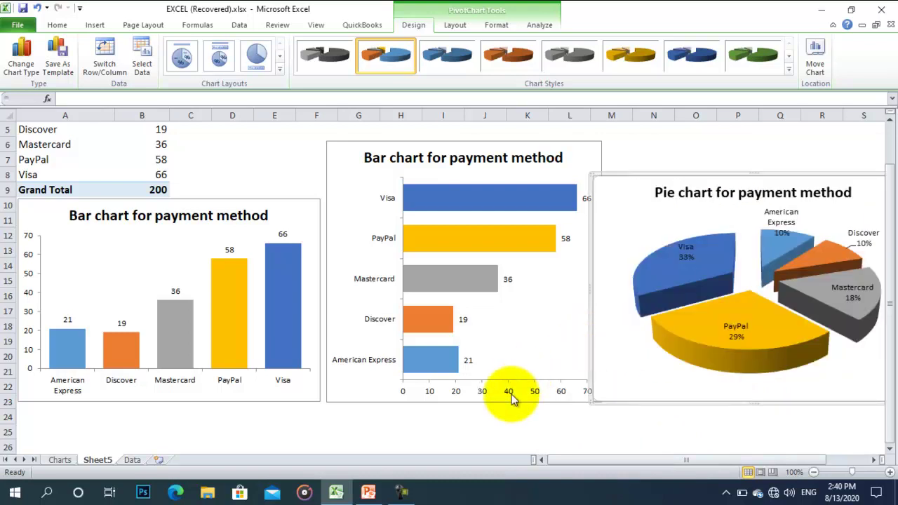
{"action": "left_click_drag", "start_coordinate": [514, 398], "coordinate": [503, 401]}
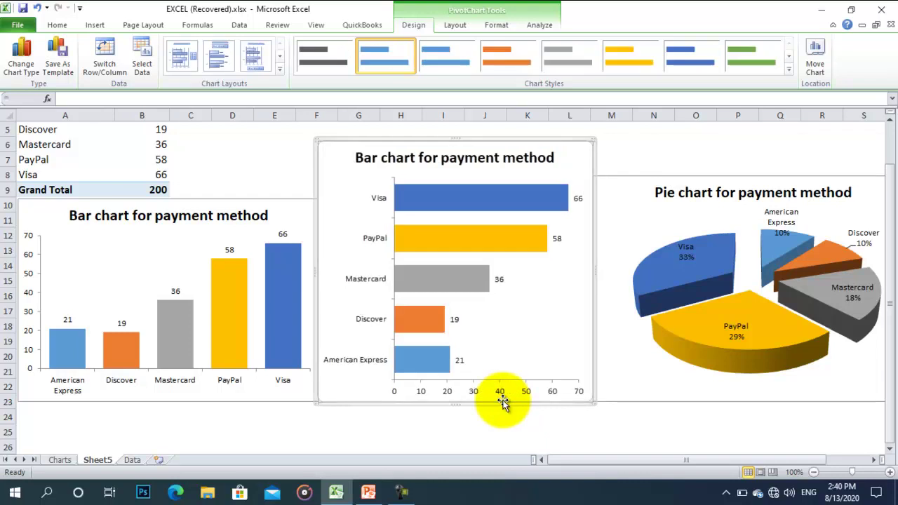
{"action": "left_click", "coordinate": [651, 405]}
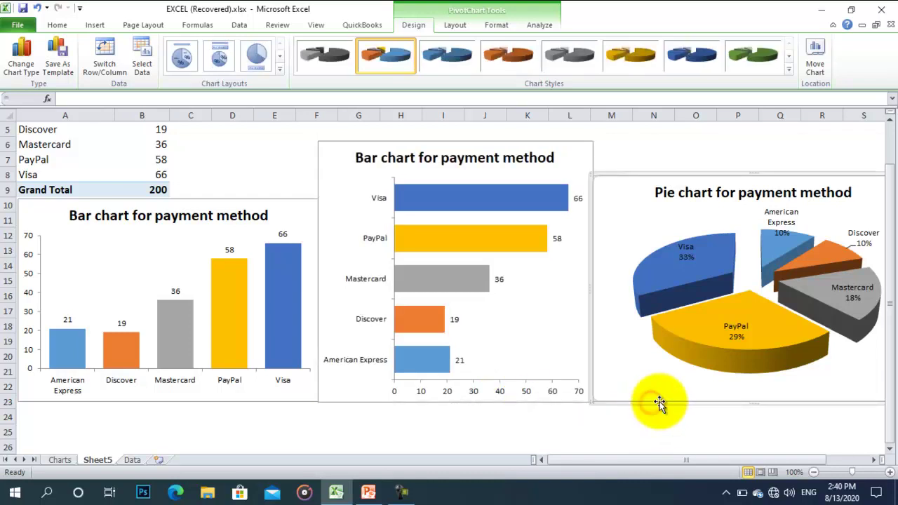
{"action": "left_click", "coordinate": [814, 472]}
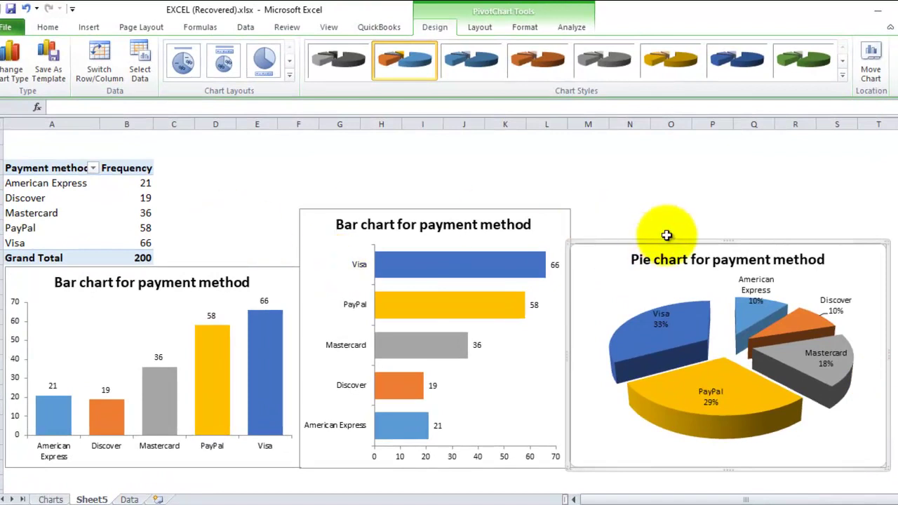
{"action": "left_click_drag", "start_coordinate": [661, 243], "coordinate": [668, 233]}
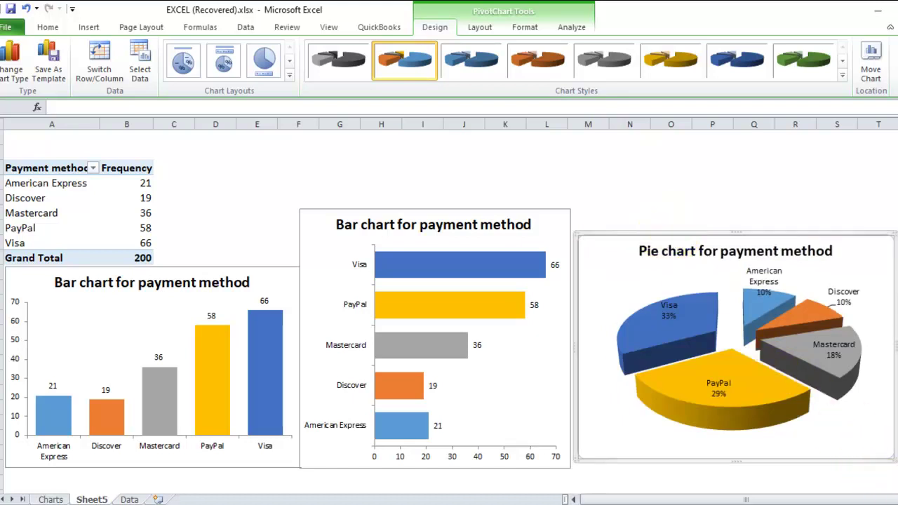
Step: Review the PivotTable and the three finished charts, and deselect them by selecting an empty cell above the pie chart
{"action": "left_click_drag", "start_coordinate": [897, 502], "coordinate": [896, 503]}
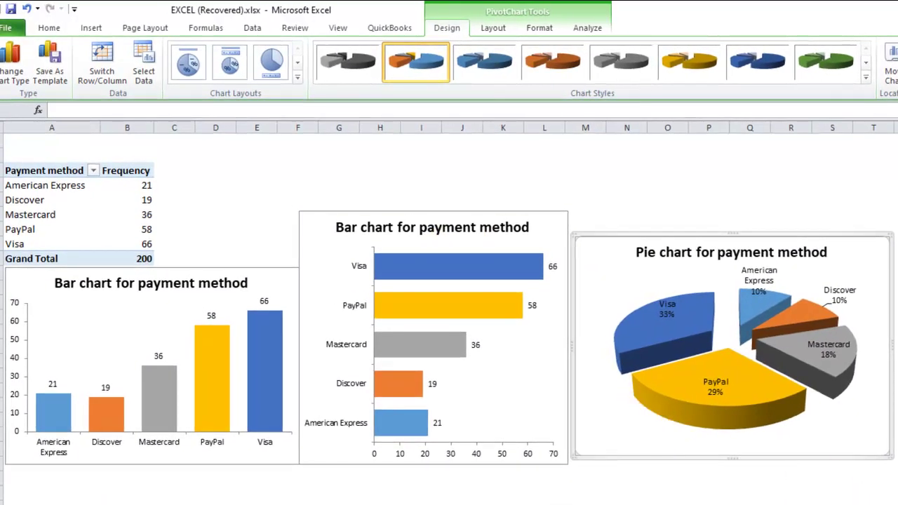
{"action": "left_click_drag", "start_coordinate": [896, 503], "coordinate": [897, 503]}
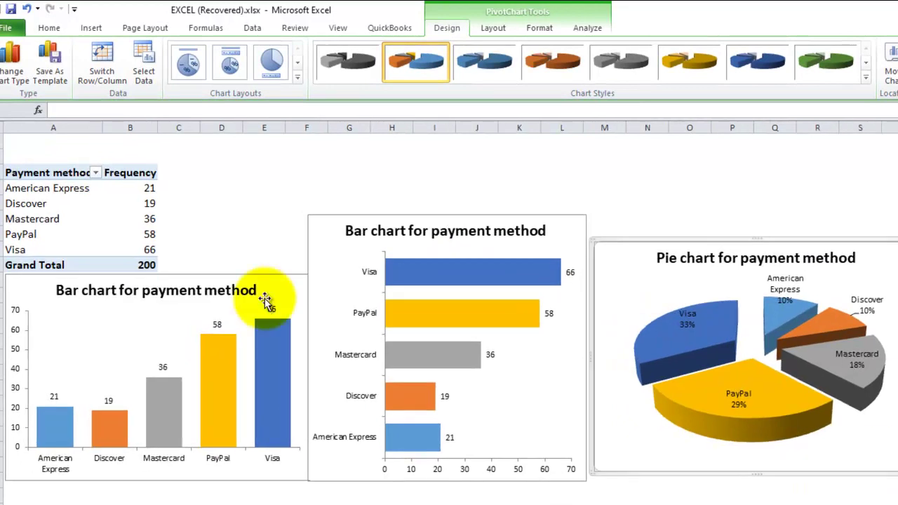
{"action": "left_click", "coordinate": [70, 208]}
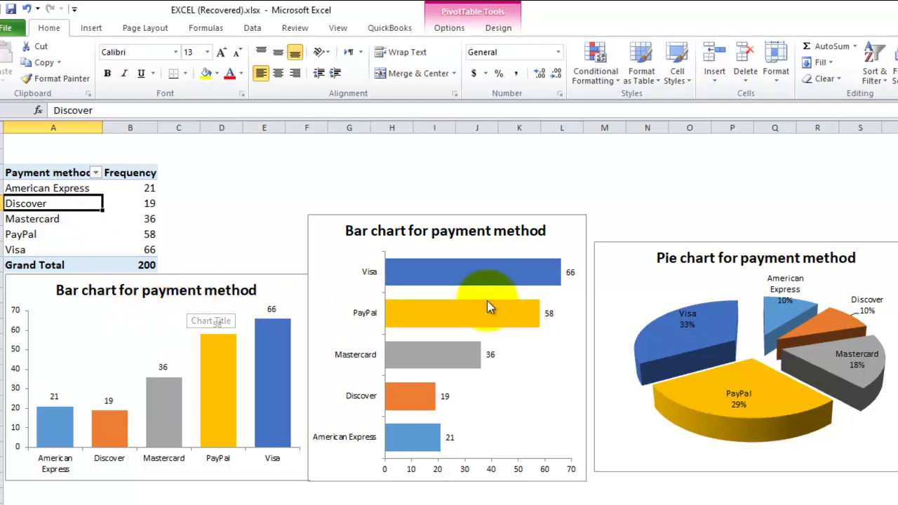
{"action": "left_click", "coordinate": [571, 343]}
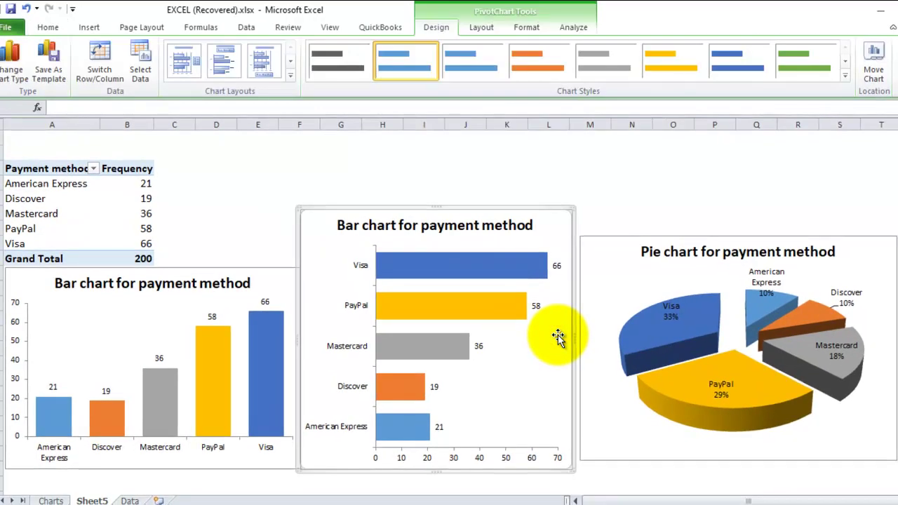
{"action": "left_click", "coordinate": [730, 243]}
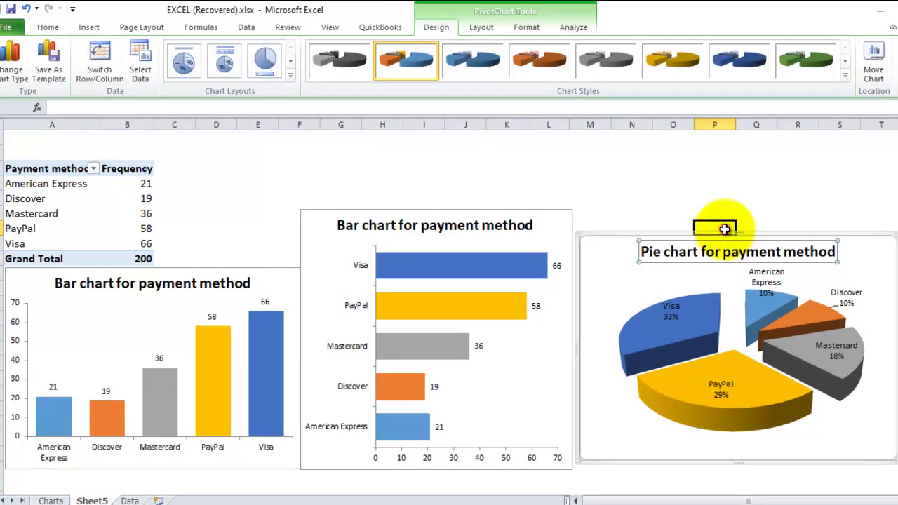
{"action": "left_click", "coordinate": [725, 229]}
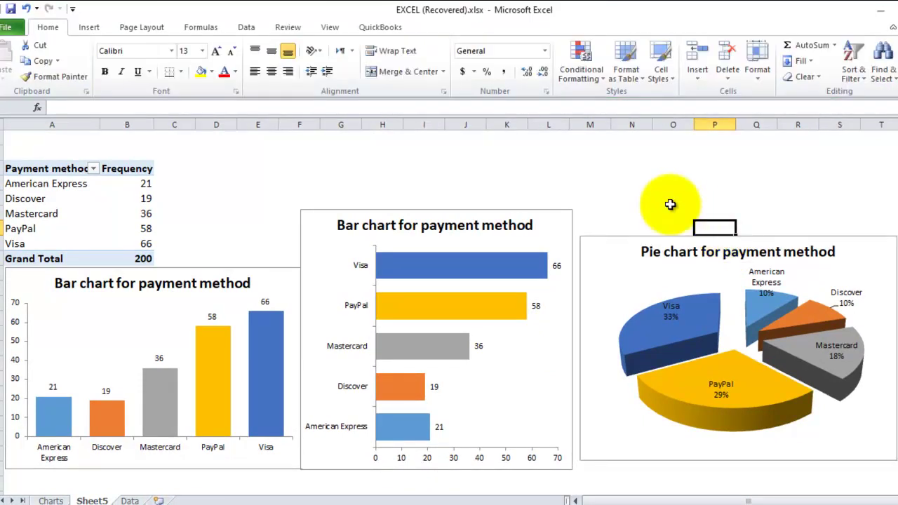